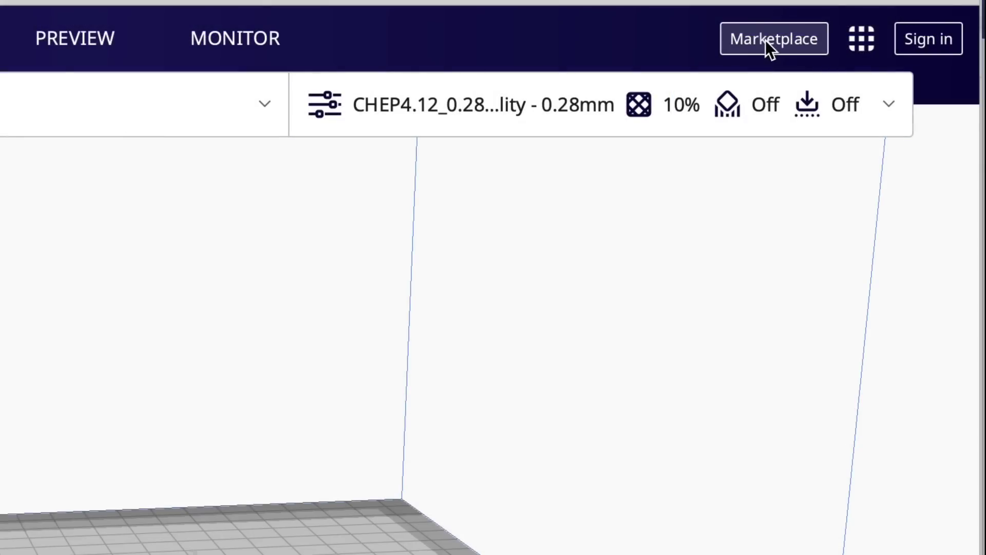
Install the Calibration Shapes plugin from the Marketplace and accept its license agreement
left_click(868, 18)
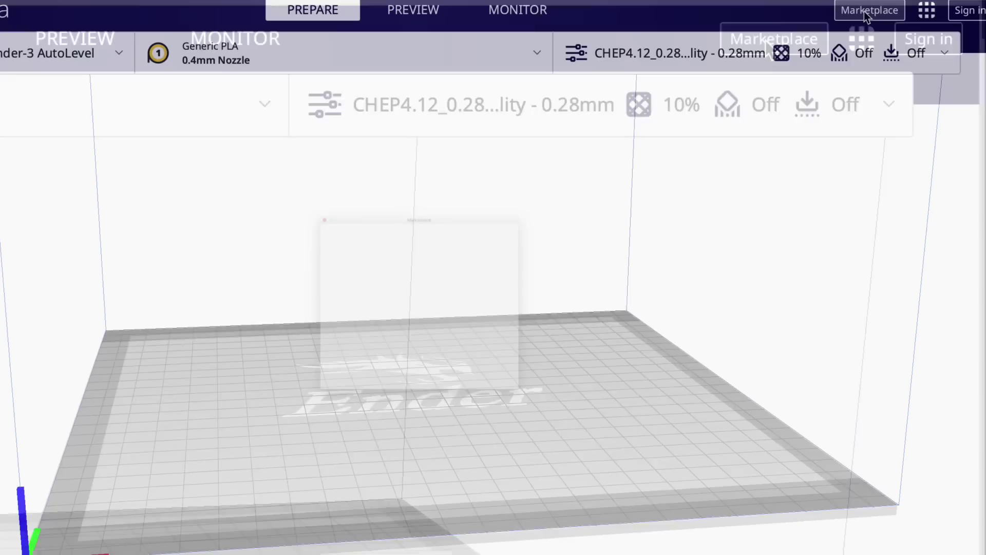
scroll(304, 199, "down", 8)
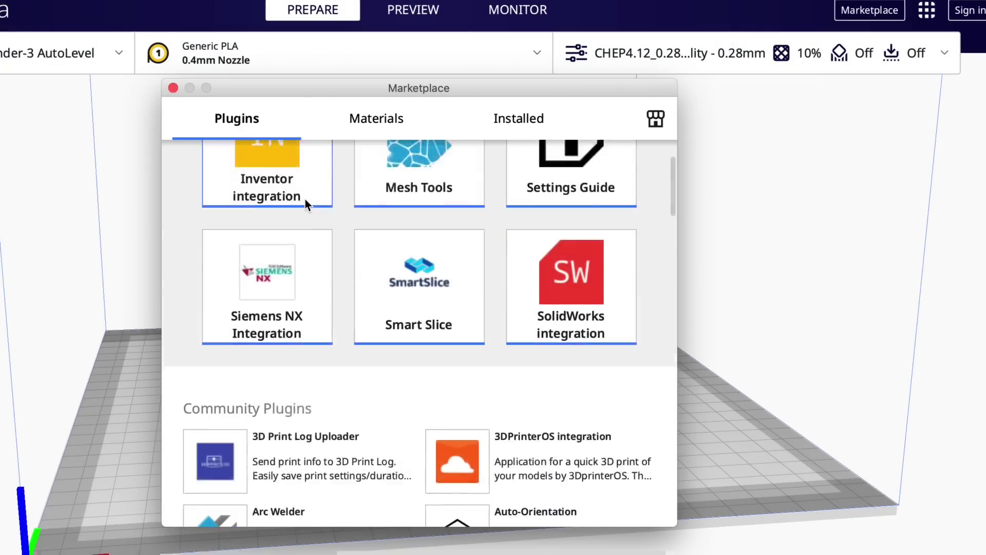
scroll(304, 203, "down", 6)
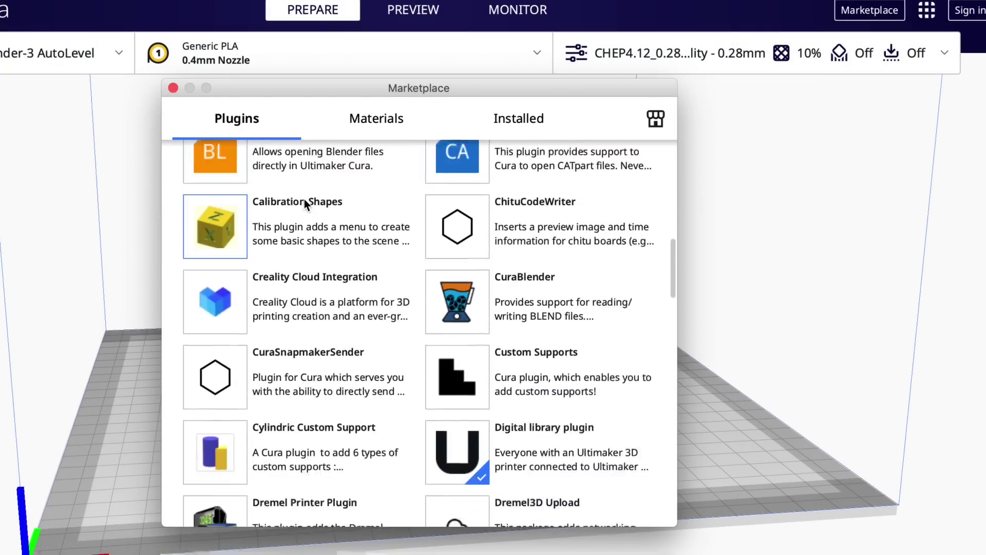
left_click(232, 213)
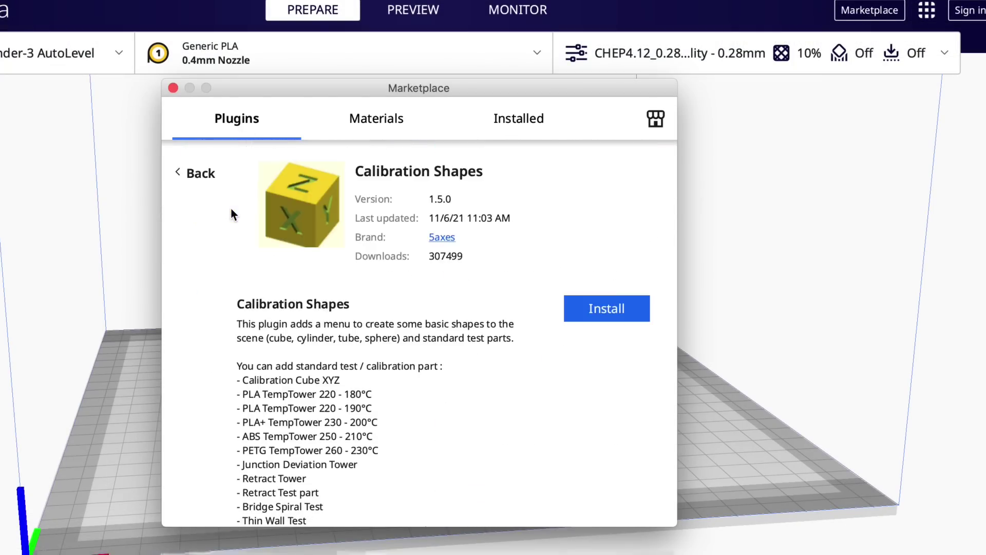
left_click(609, 319)
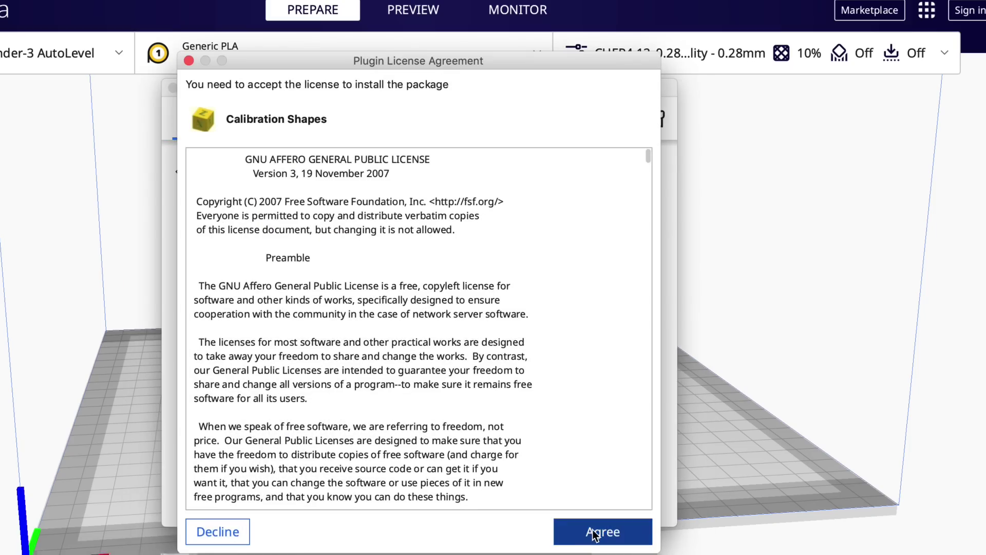
left_click(588, 531)
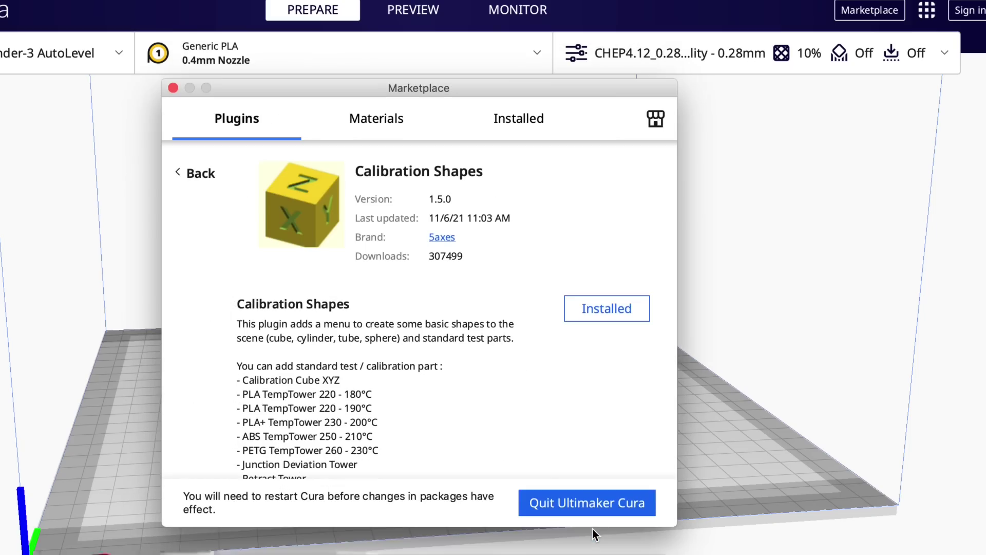
Install the Cylindric Custom Support plugin from the Marketplace's community plugins and accept its license agreement
left_click(197, 174)
scroll(341, 285, "down", 5)
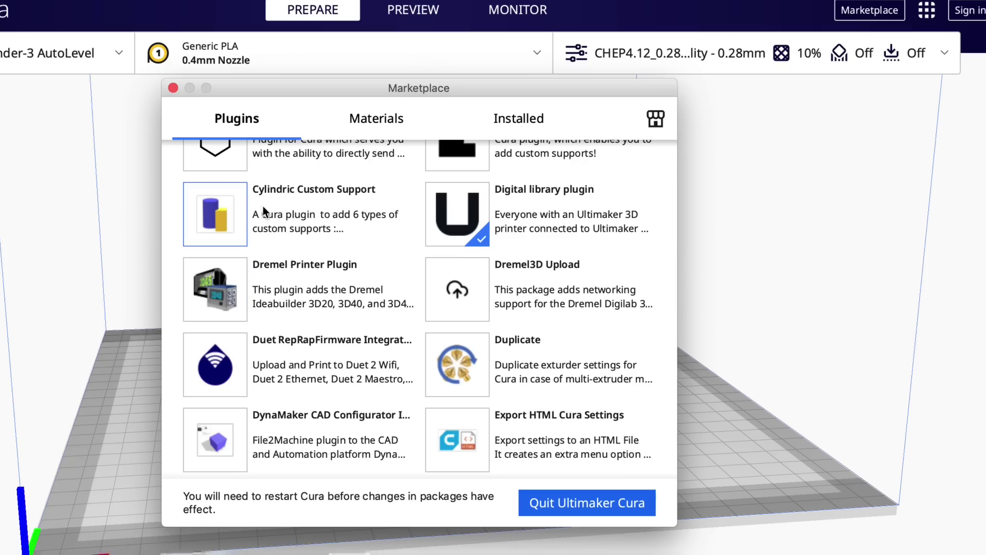
left_click(224, 213)
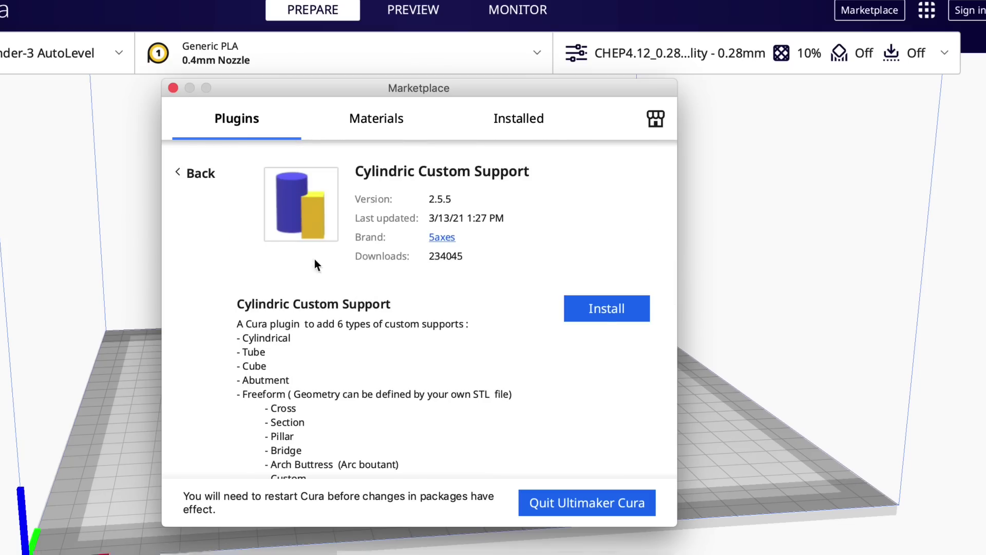
left_click(609, 311)
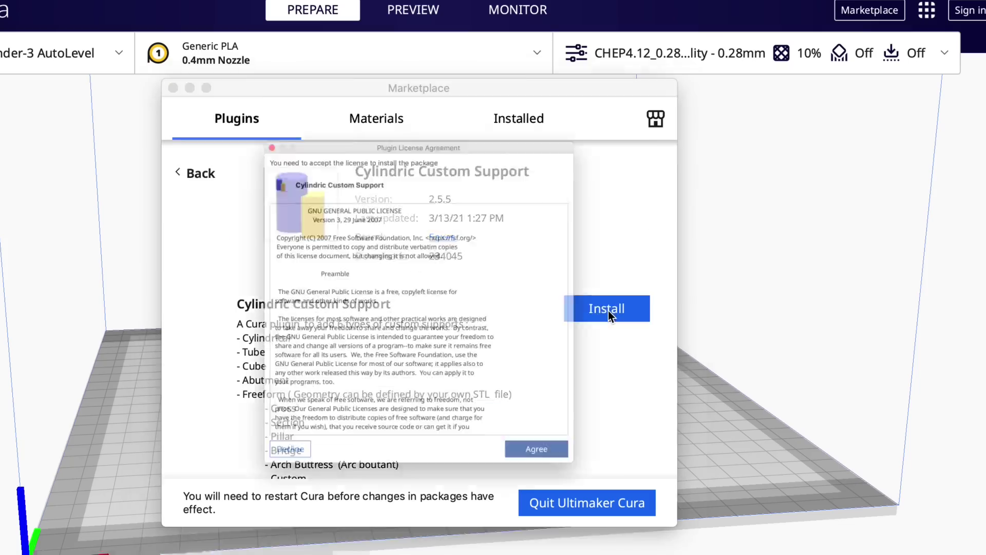
left_click(606, 531)
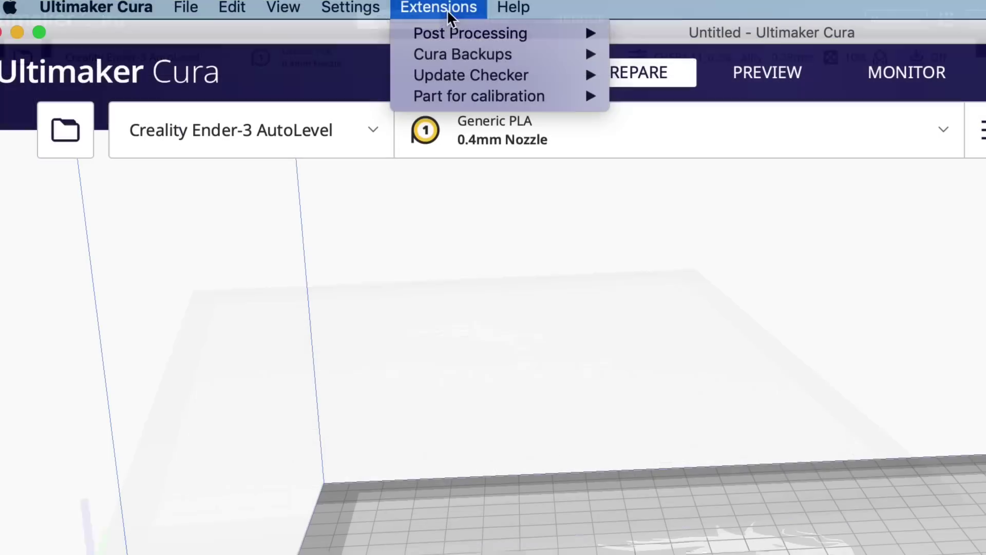
Add the Support Test calibration part to the build plate and examine its red overhang areas
mouse_move(460, 95)
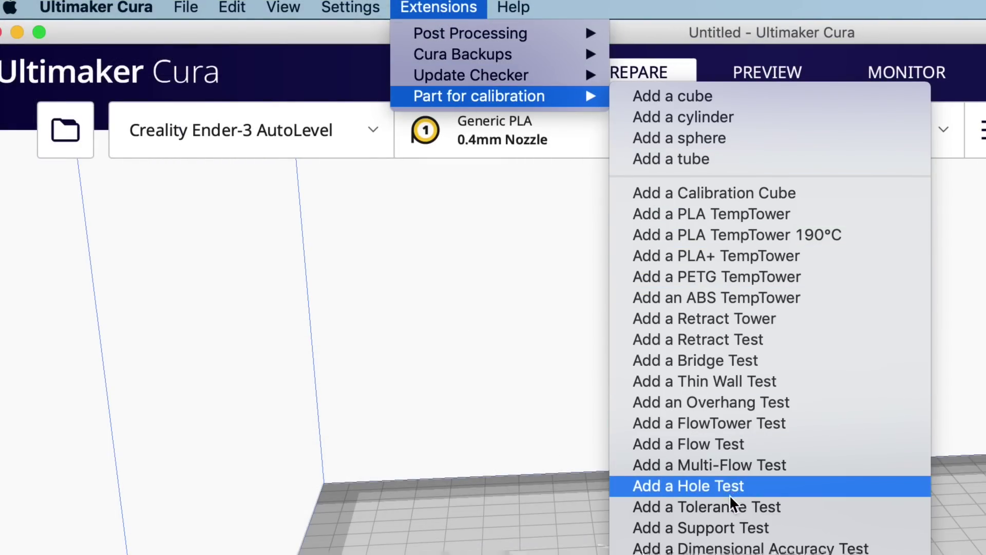
left_click(729, 522)
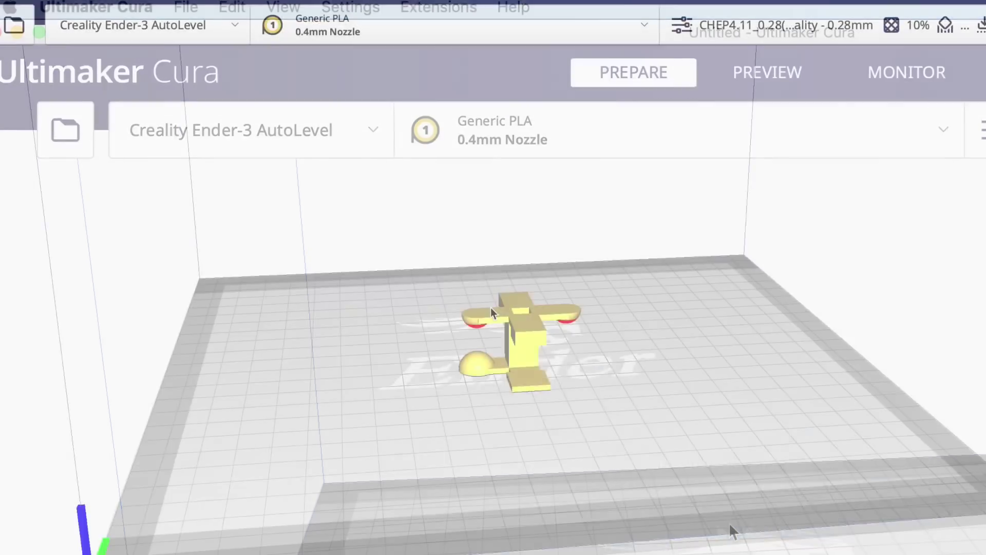
scroll(486, 353, "up", 5)
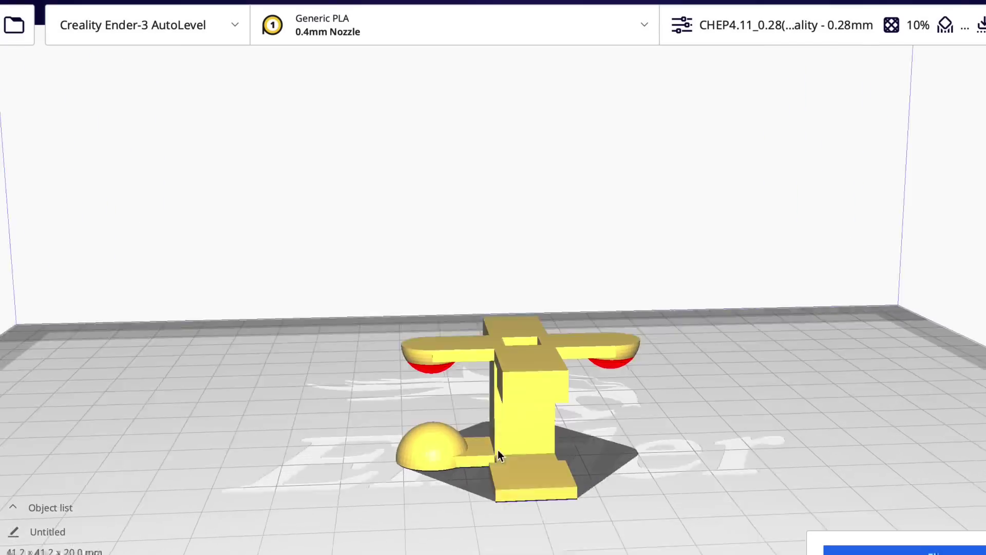
right_click_drag(497, 449, 301, 437)
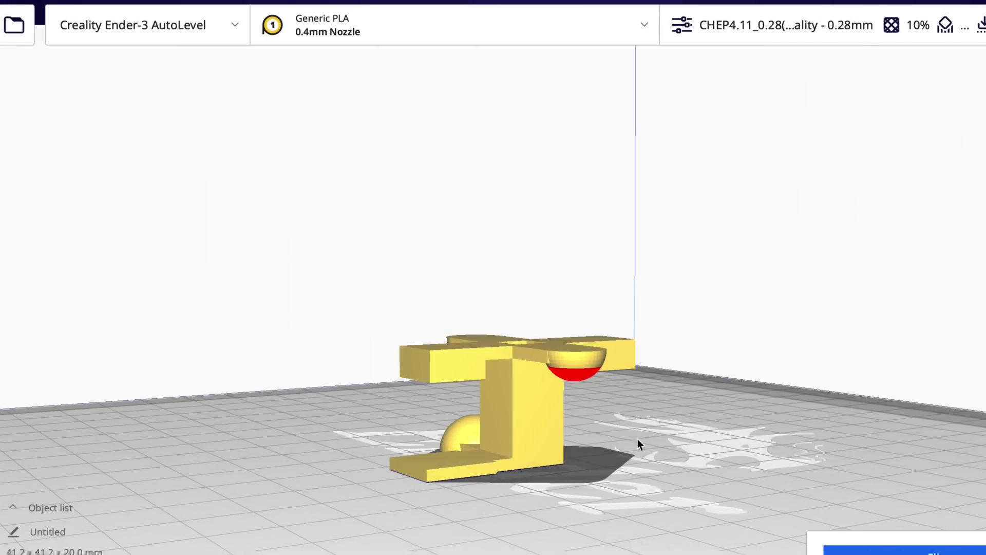
right_click_drag(637, 439, 508, 462)
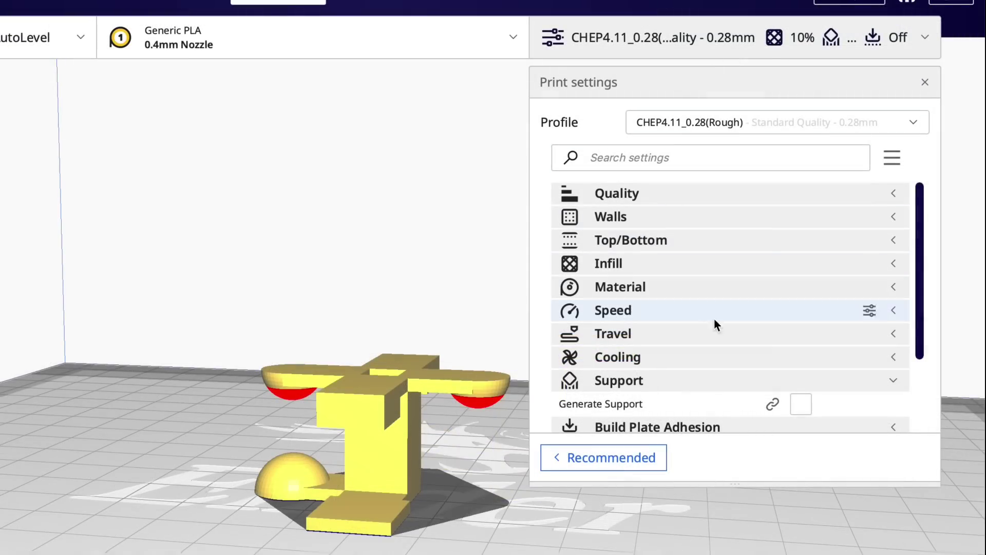
Enable Generate Support for the test part, slice it, and inspect the support layers in the preview
left_click(801, 404)
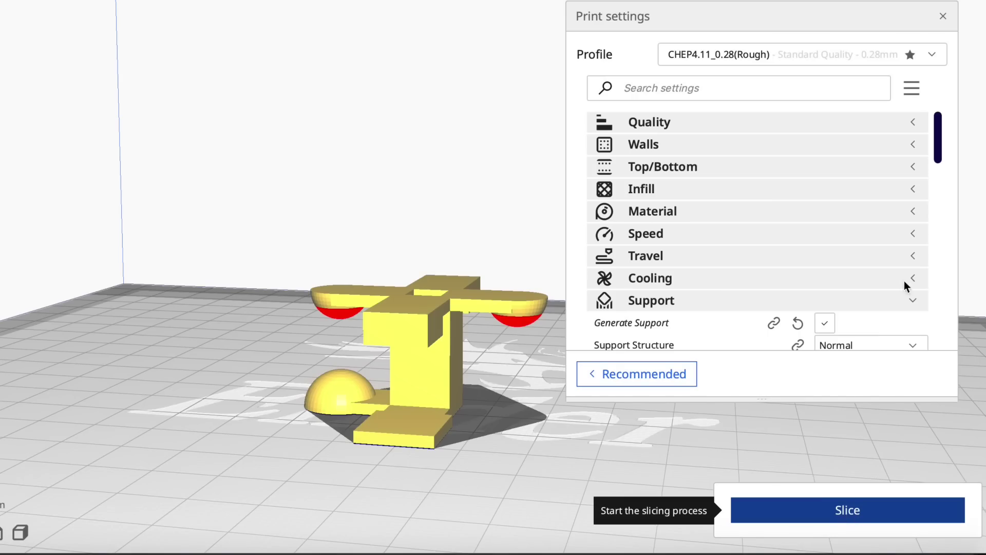
left_click(943, 16)
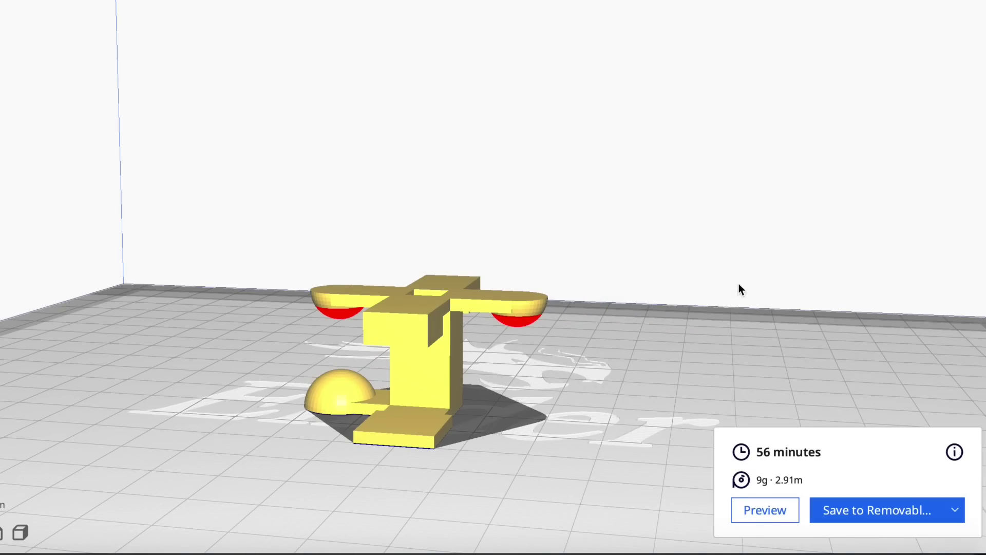
left_click(755, 509)
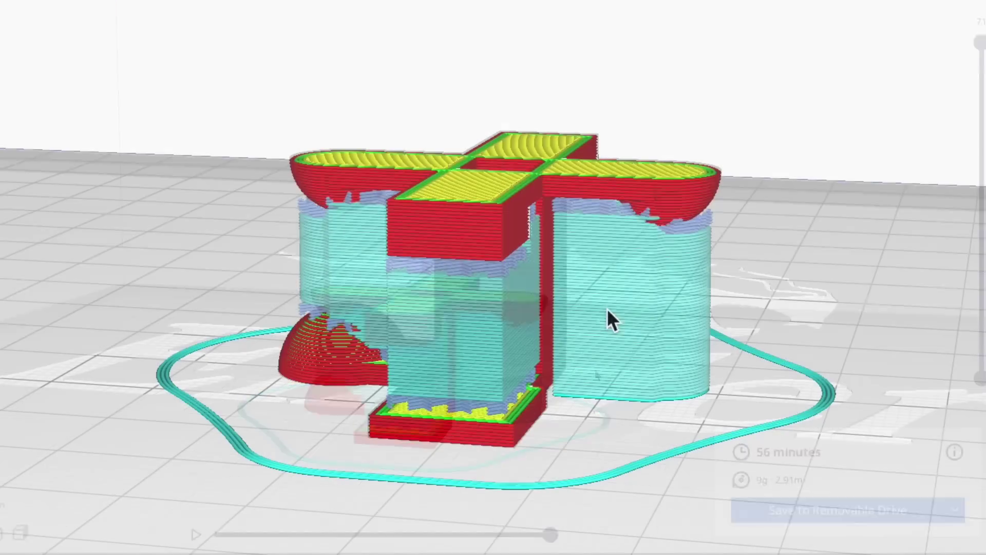
right_click_drag(905, 103, 606, 160)
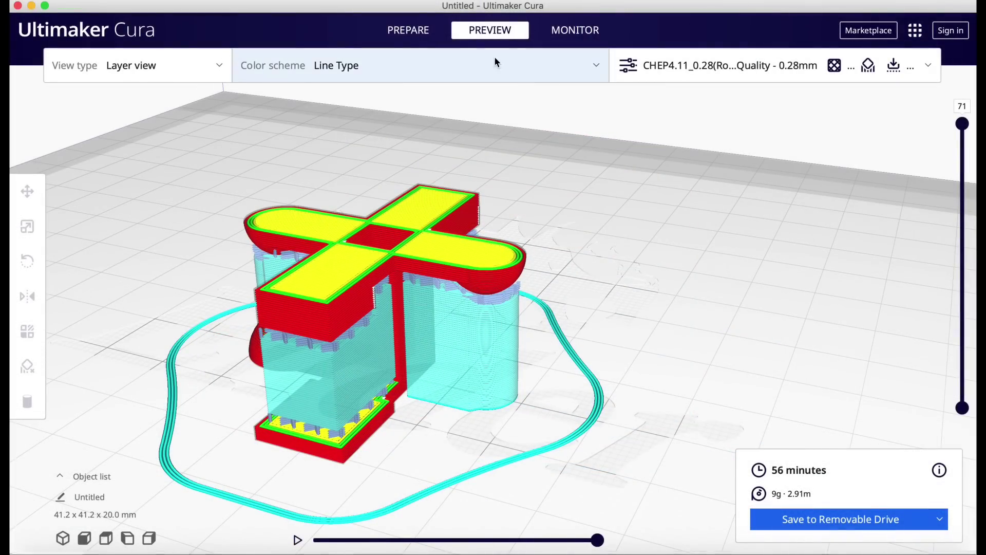
Set the Support Structure to Tree, reslice the part and preview the result
left_click(418, 33)
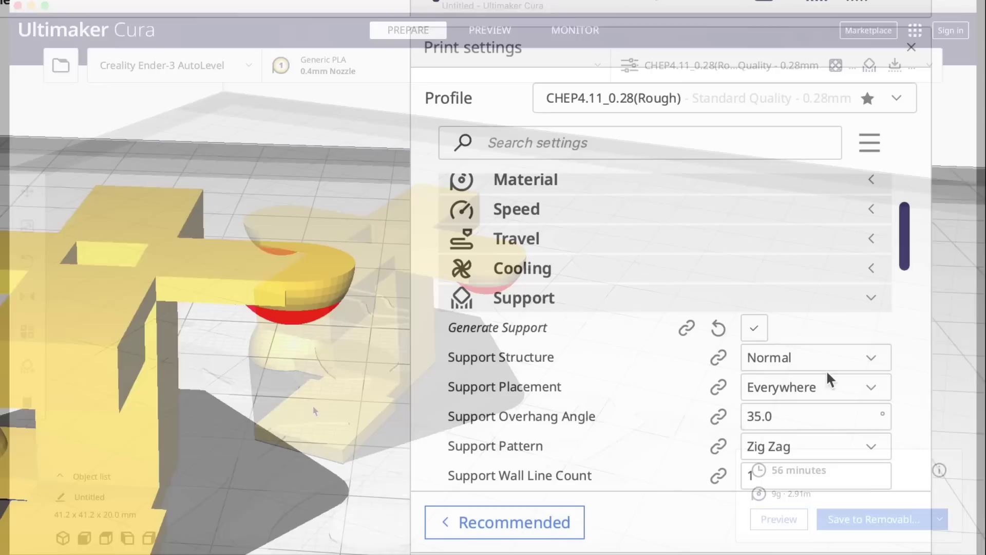
left_click(875, 300)
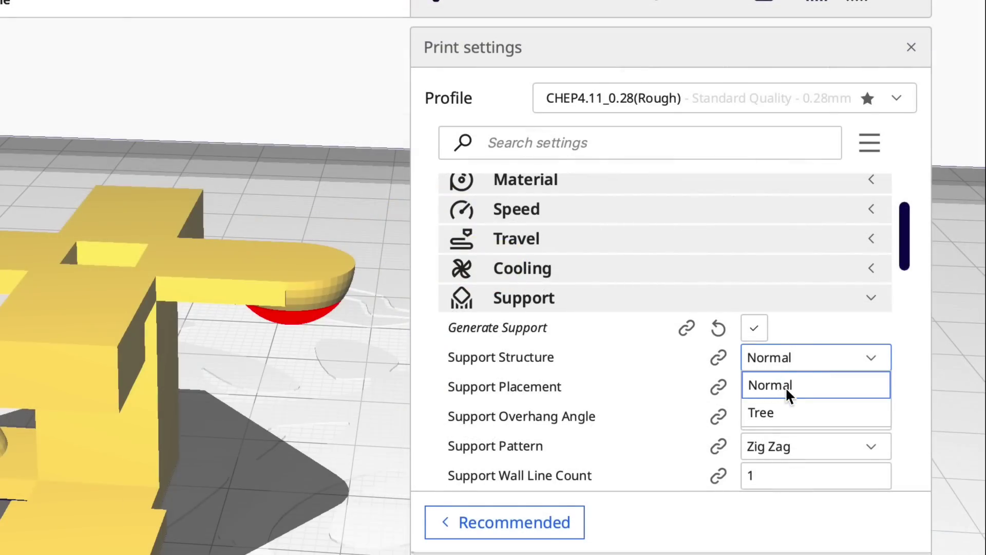
left_click(793, 414)
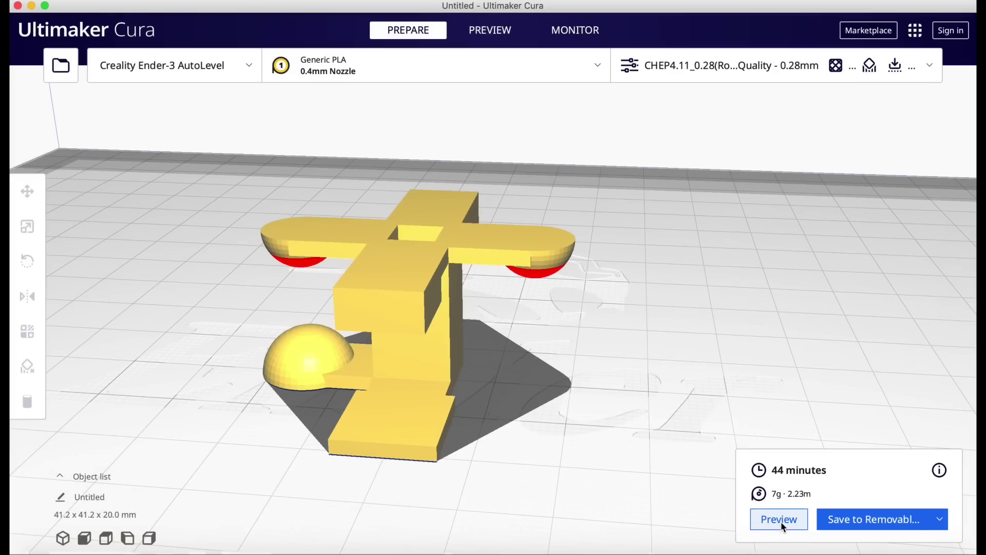
left_click(781, 522)
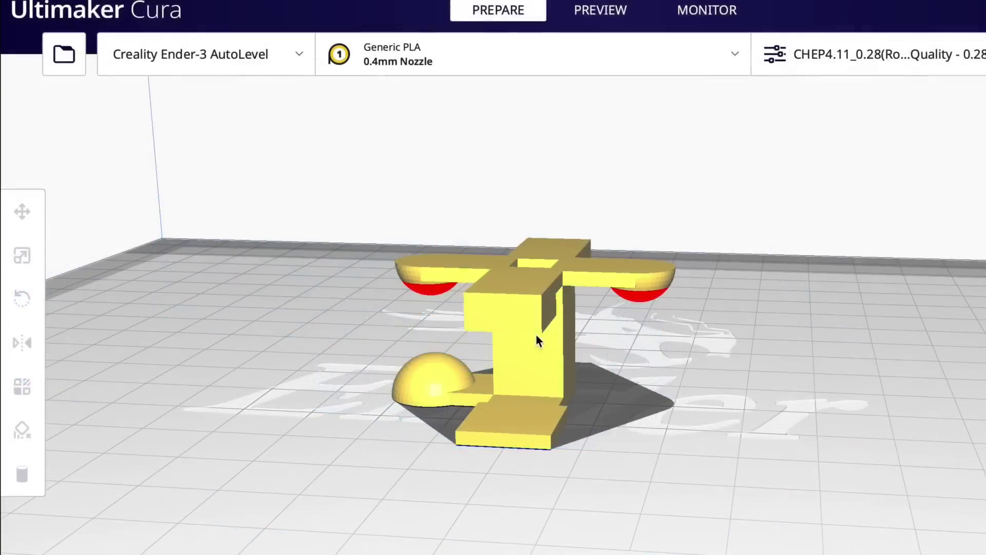
Place a 10 mm custom cylinder support with a 0° angle under one rounded arm of the test part
left_click(536, 336)
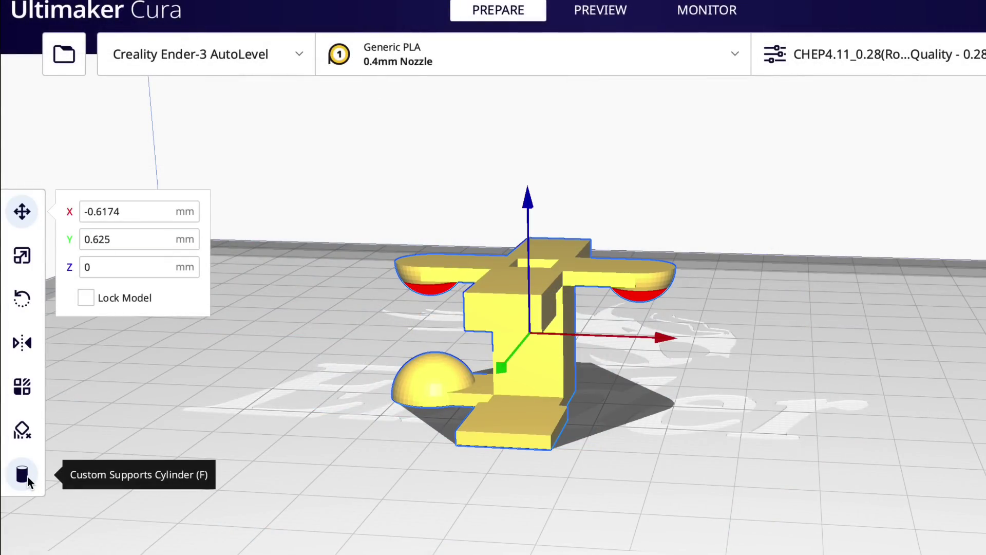
left_click(23, 474)
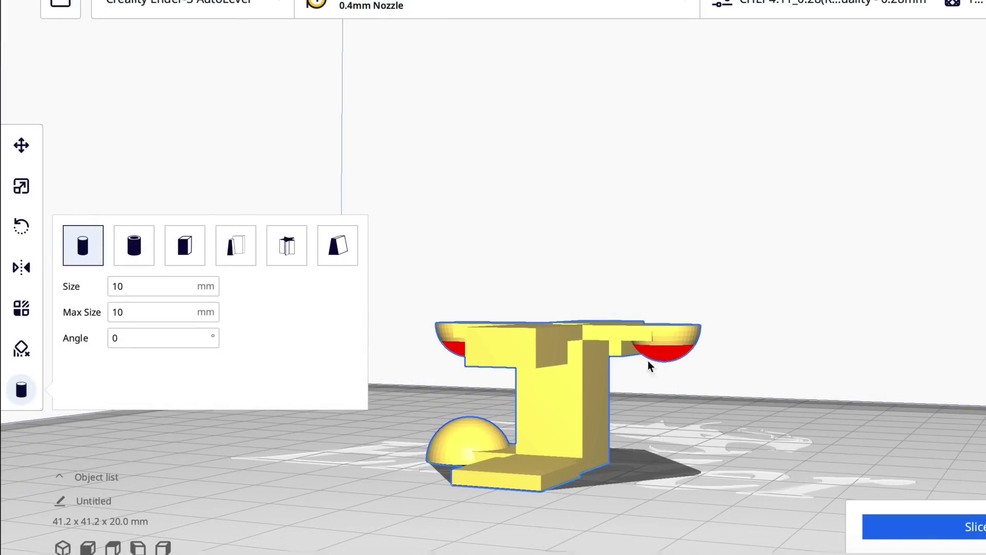
left_click(664, 363)
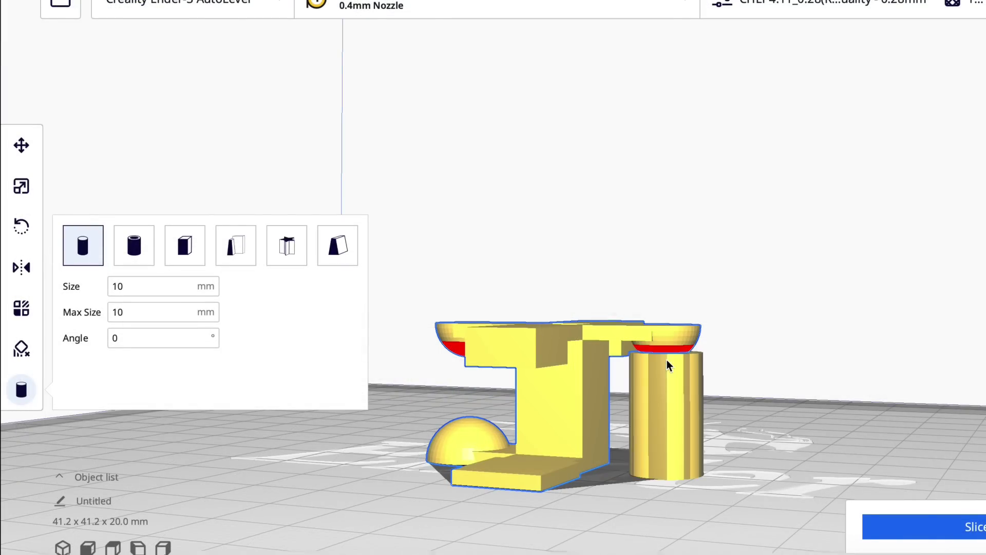
Move the cylinder support to about X 15.02 mm, Y -0.08 mm, centring it beneath the rounded arm
right_click_drag(721, 430, 516, 444)
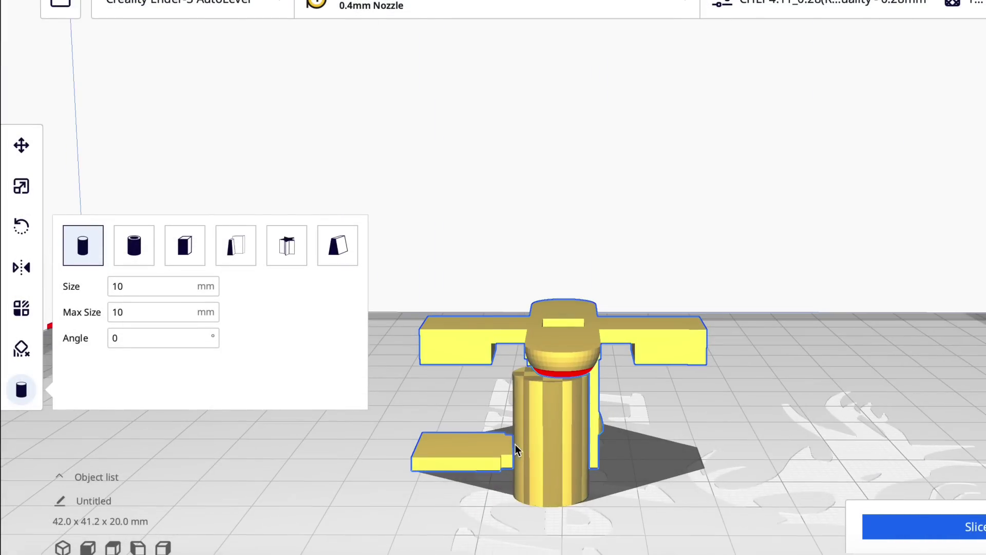
left_click(562, 430)
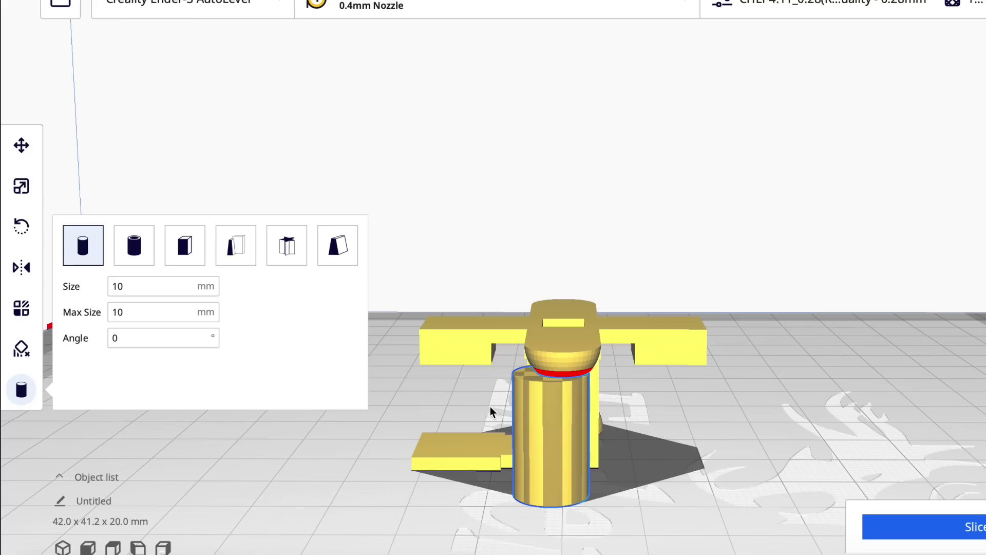
left_click(23, 154)
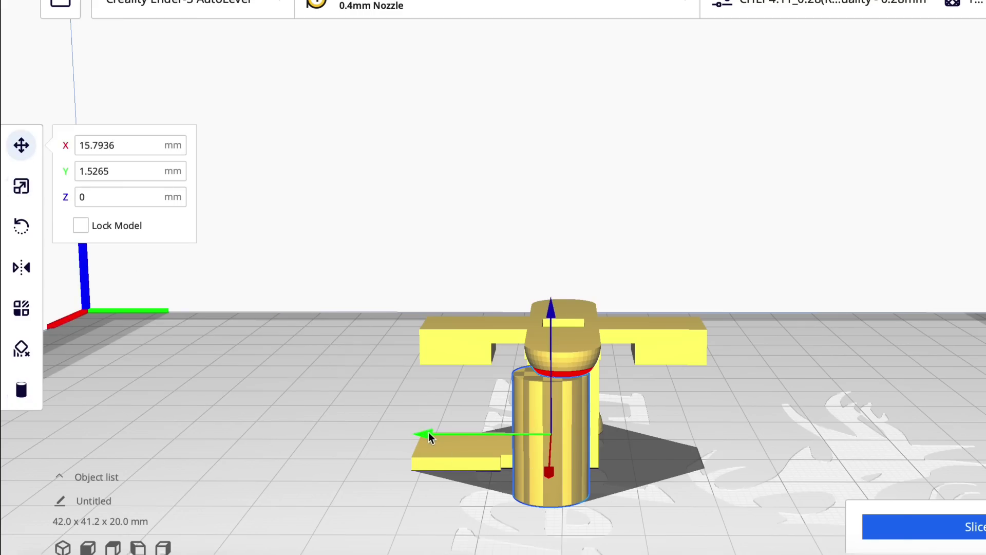
left_click_drag(431, 437, 436, 450)
right_click_drag(436, 450, 771, 530)
left_click_drag(804, 418, 797, 414)
right_click_drag(795, 469, 646, 495)
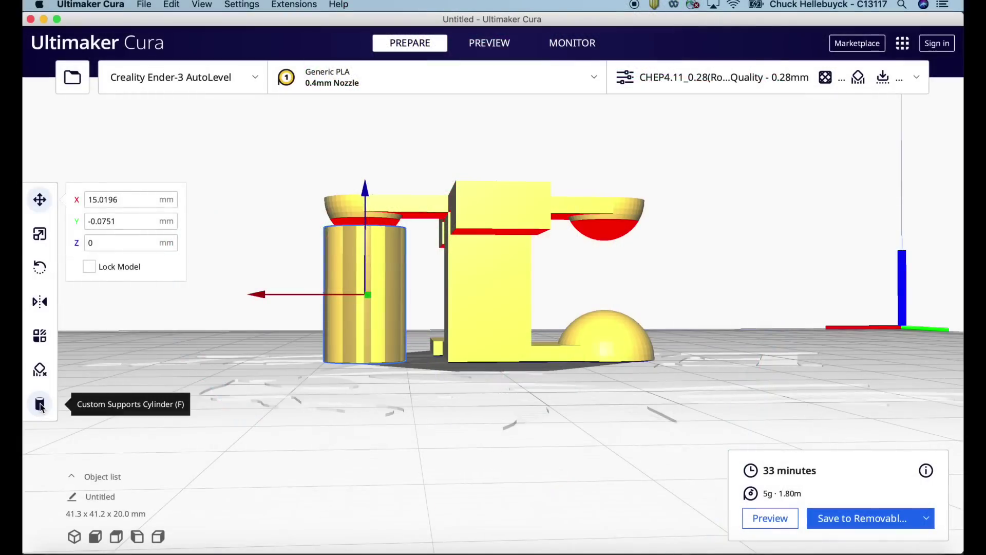
Place a 10 mm custom cube support under the overhanging block of the part's square-ended arm
left_click(40, 405)
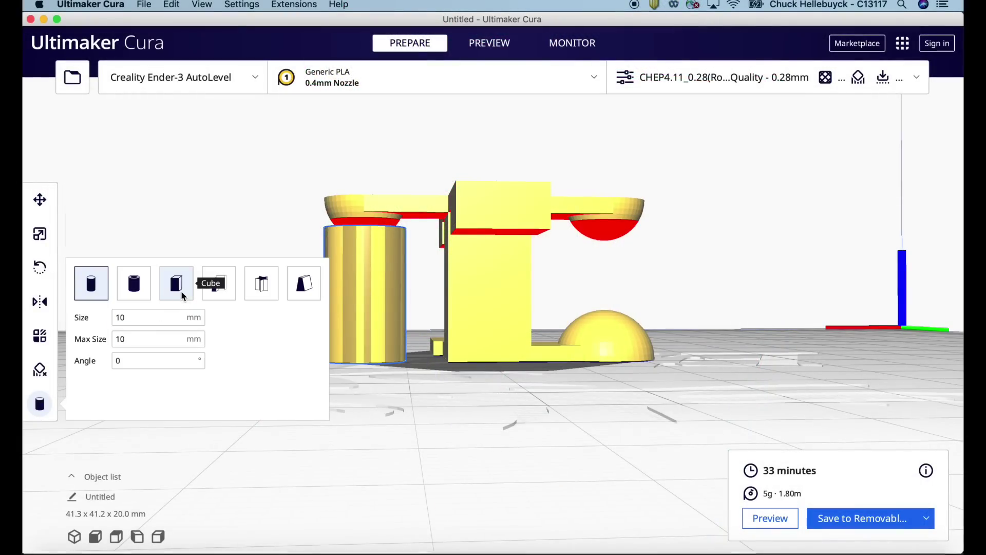
left_click(181, 290)
right_click_drag(476, 415, 471, 234)
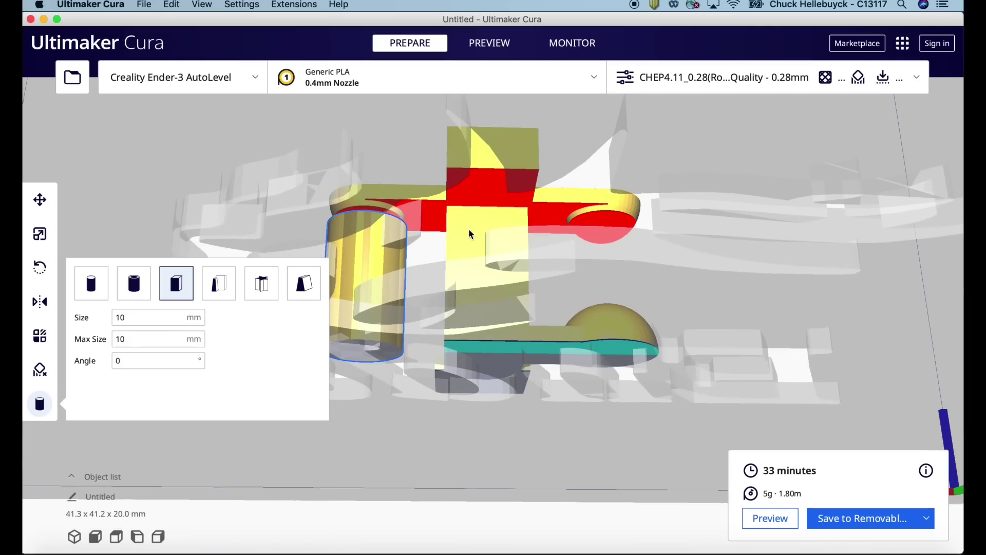
left_click(493, 193)
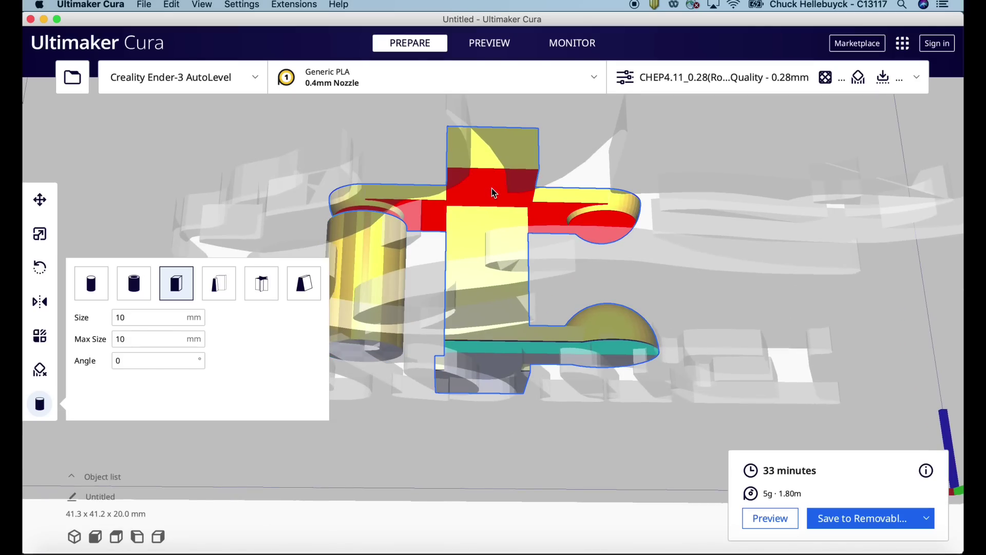
right_click_drag(384, 166, 523, 322)
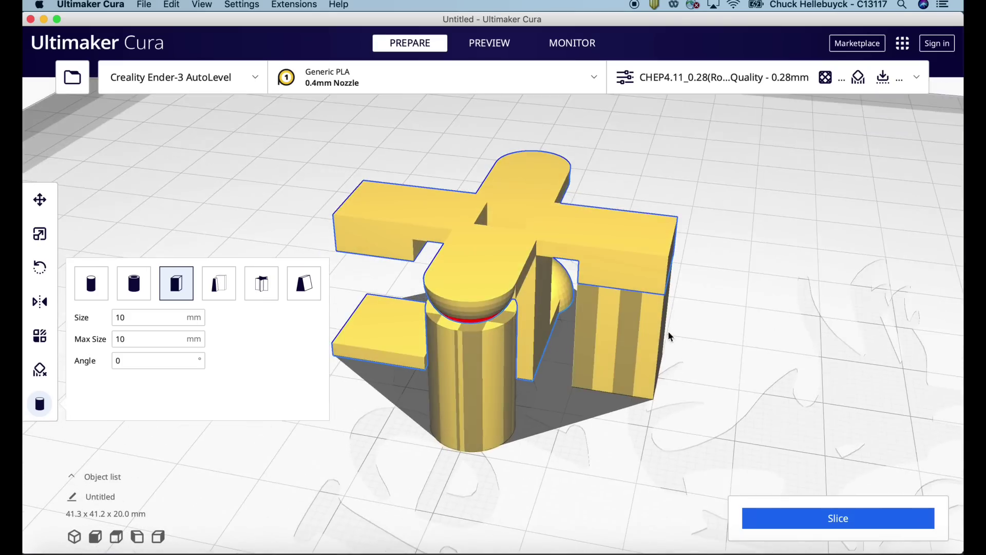
right_click_drag(667, 337, 625, 313)
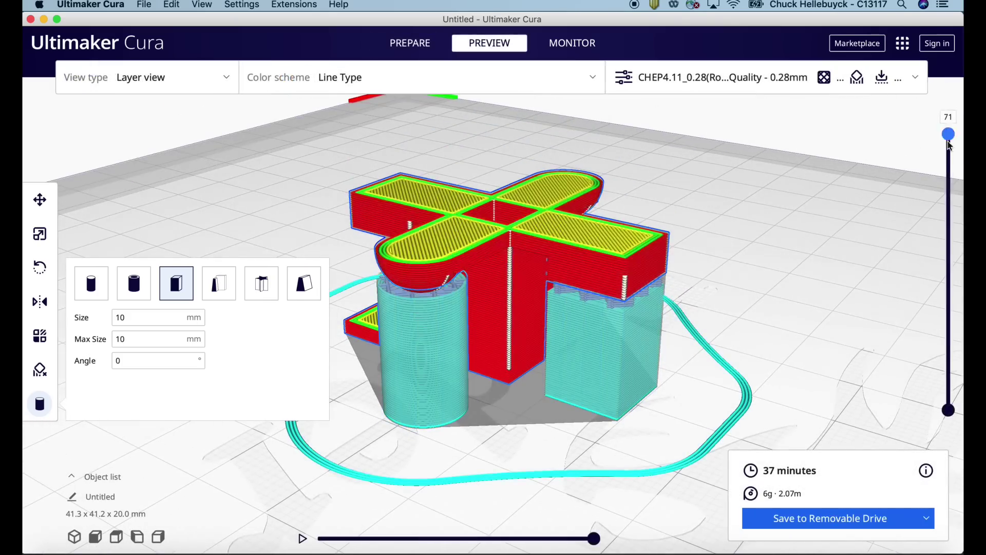
Preview the sliced part up to layer 71 and place a 20 mm arch-buttress custom support under the unsupported rounded arm
mouse_move(949, 133)
left_mouse_down()
mouse_move(949, 203)
mouse_move(948, 135)
left_mouse_up()
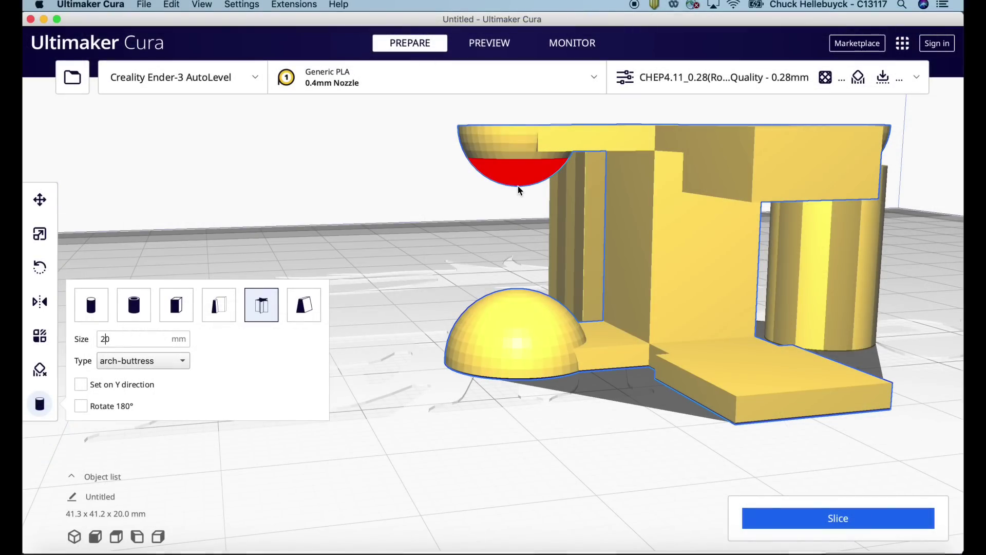
left_click(519, 190)
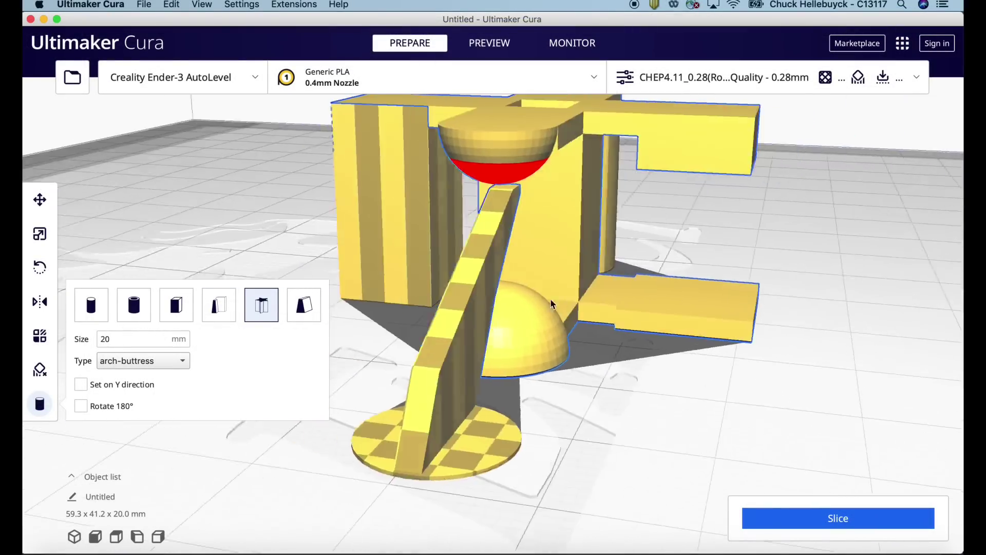
right_click_drag(551, 304, 577, 304)
Move the arch-buttress support to about X -25.94 mm, Y -0.07 mm, centring its tip beneath the rounded arm
left_click(579, 276)
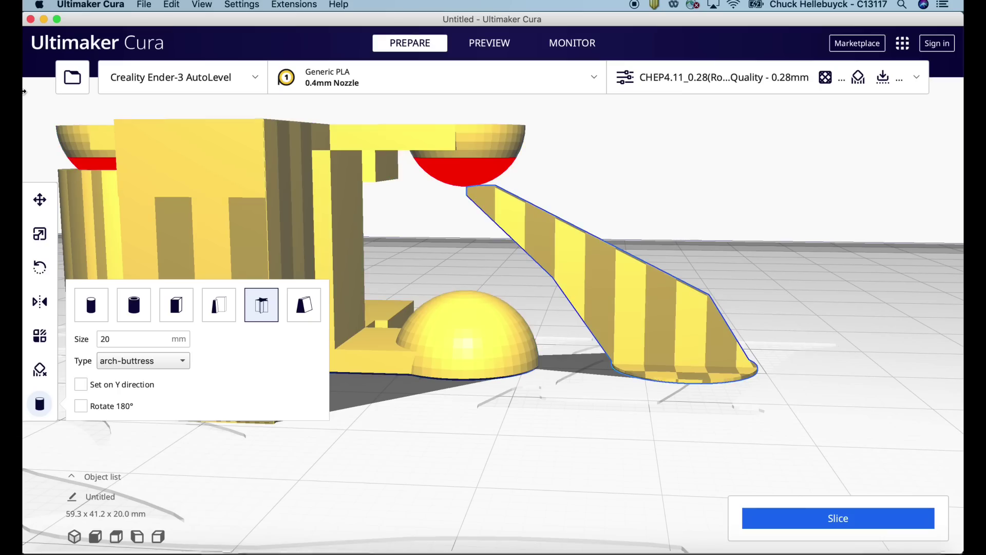
left_click(40, 198)
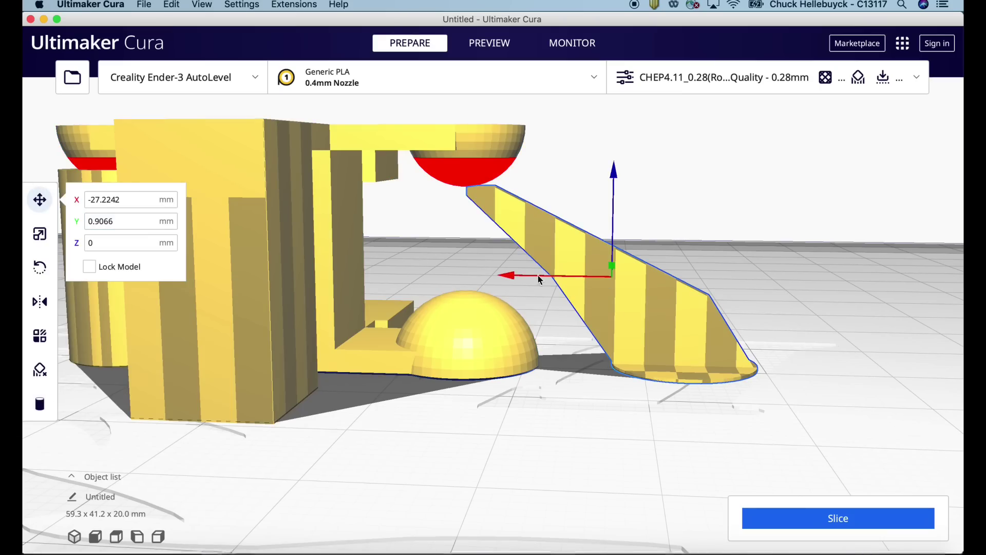
left_click_drag(511, 279, 496, 278)
right_click_drag(496, 278, 426, 303)
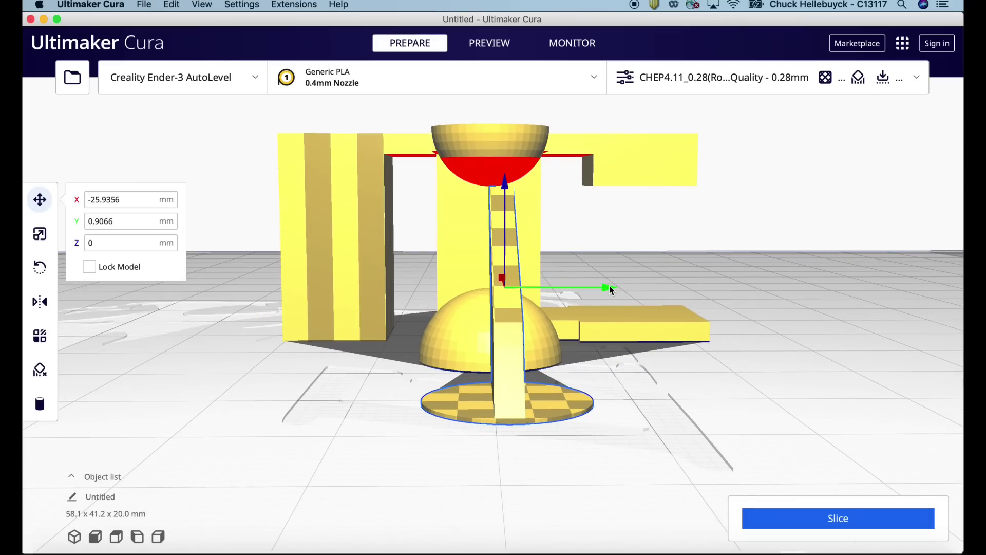
left_click_drag(609, 285, 600, 283)
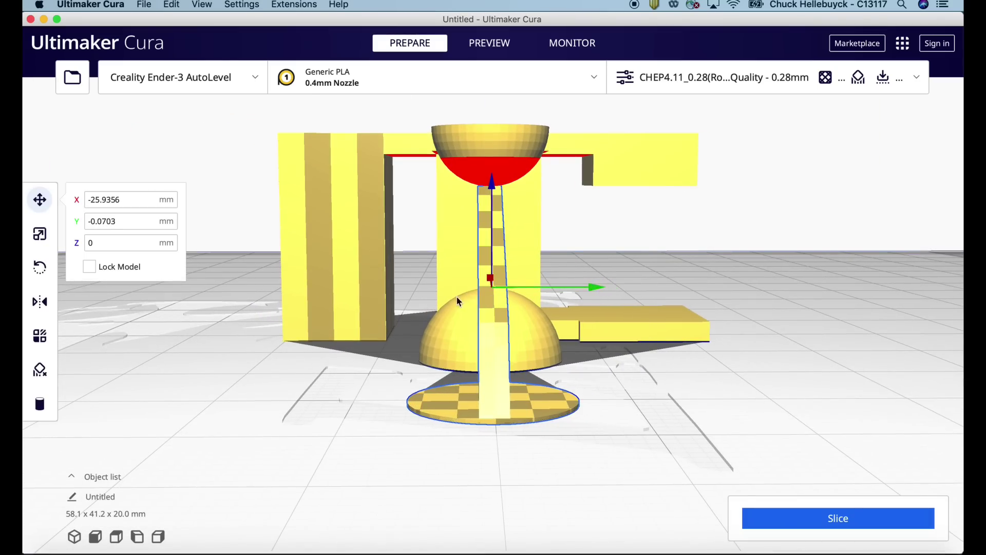
Preview the sliced part up to layer 55 to examine where the arch-buttress support meets the rounded arm
right_click_drag(459, 302, 639, 304)
scroll(638, 304, "down", 3)
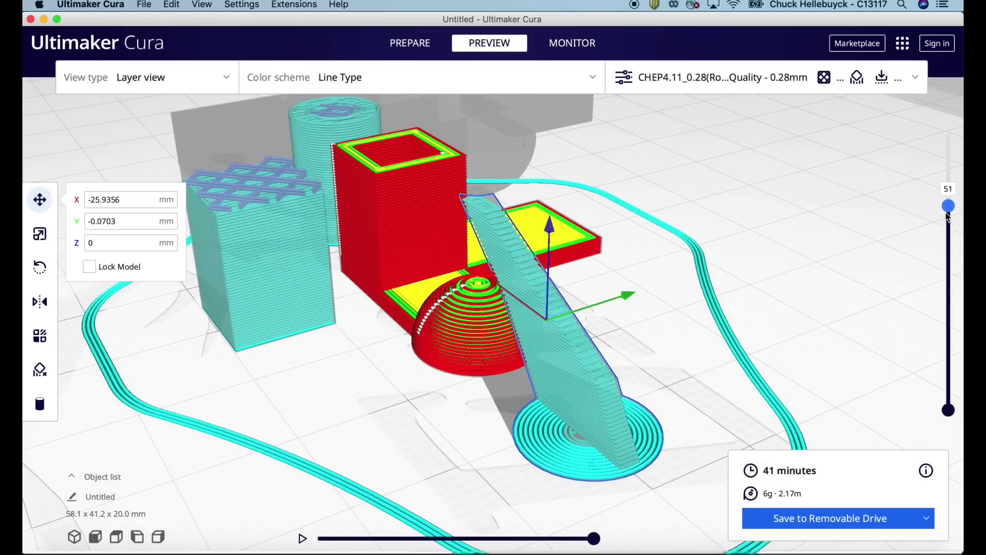
left_click_drag(948, 216, 947, 204)
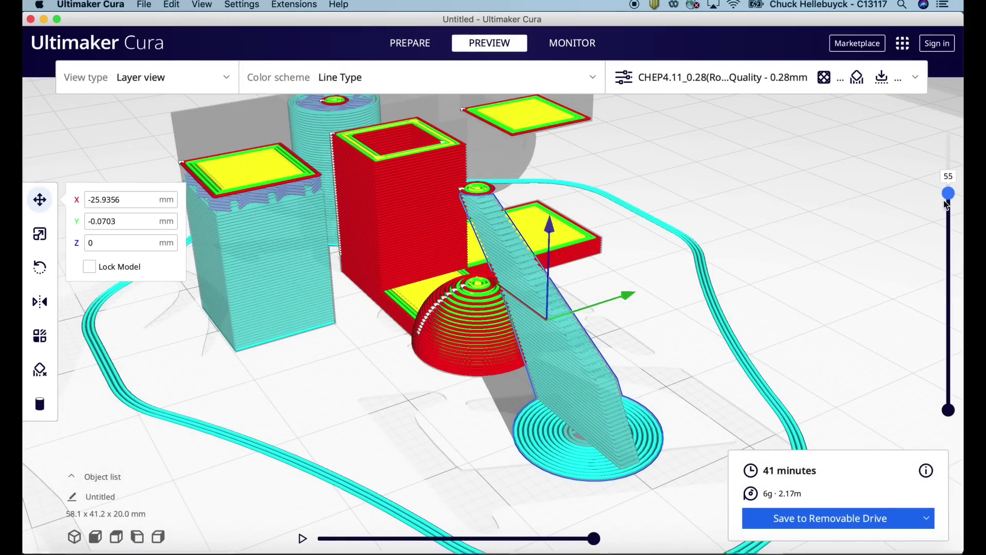
right_click_drag(822, 229, 601, 219)
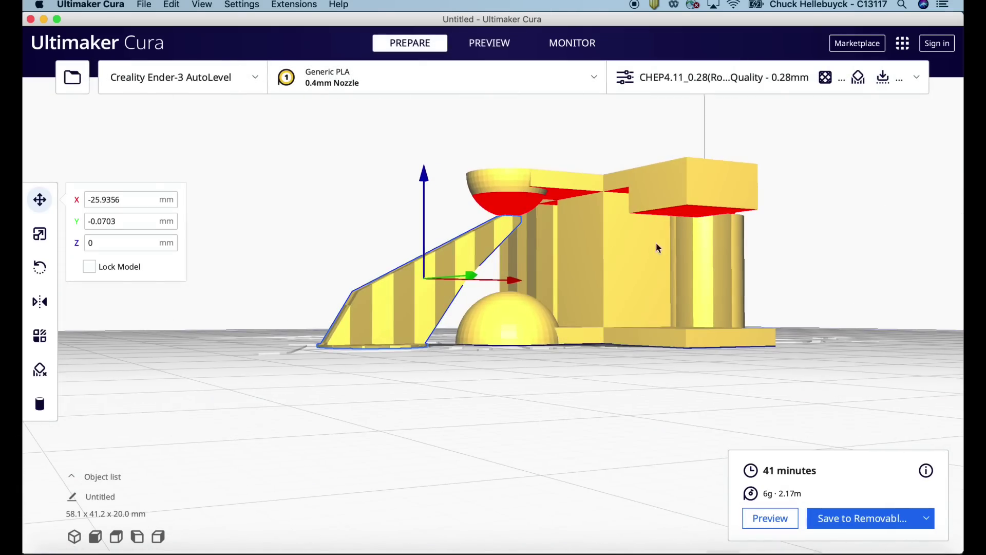
Place two 20 mm bridge-type custom supports side by side under the unsupported square-ended arm
right_click_drag(656, 248, 623, 277)
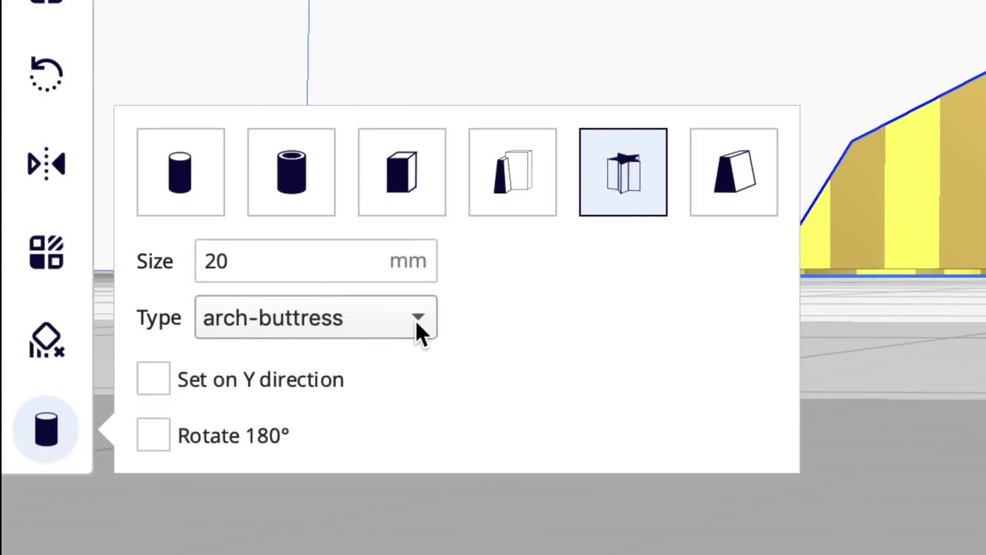
left_click(416, 318)
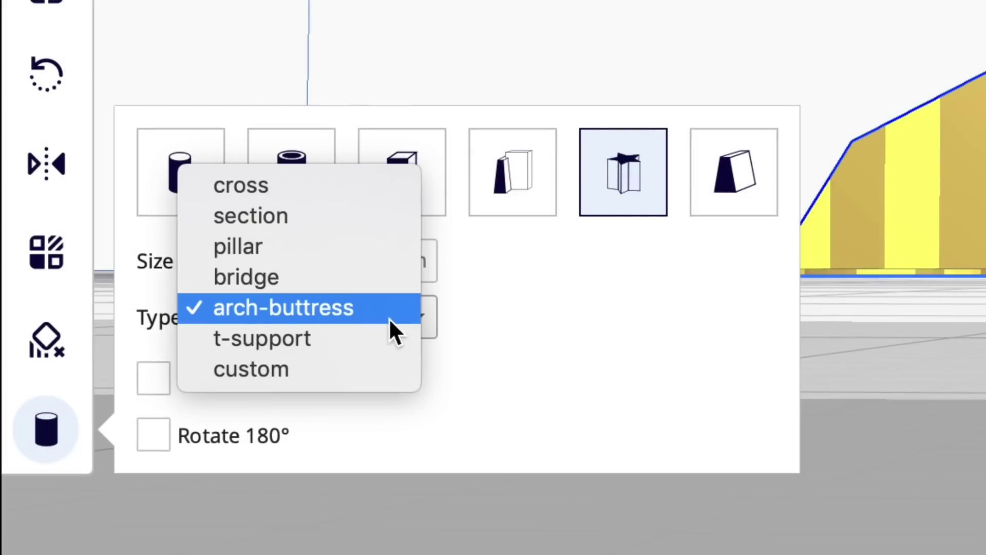
left_click(275, 280)
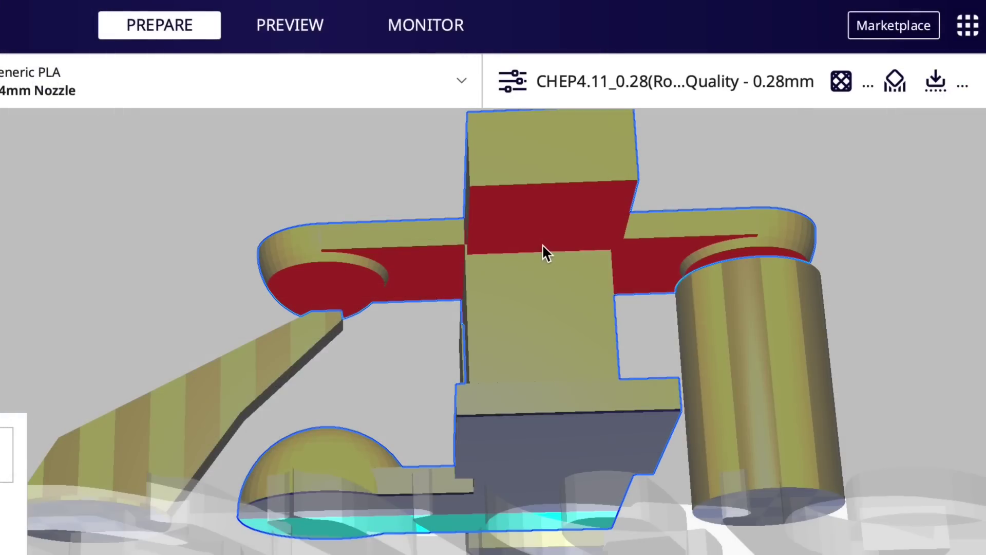
left_click(543, 248)
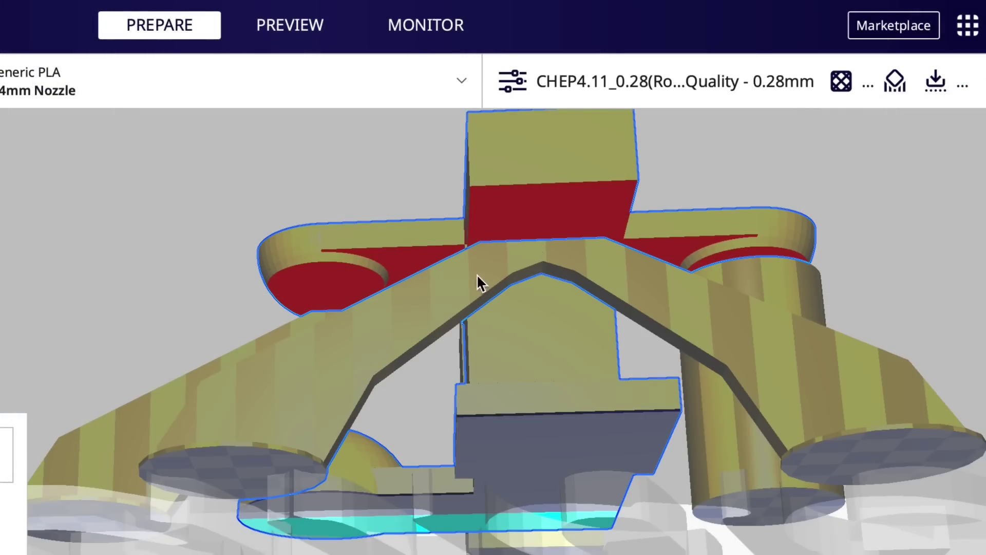
left_click(550, 189)
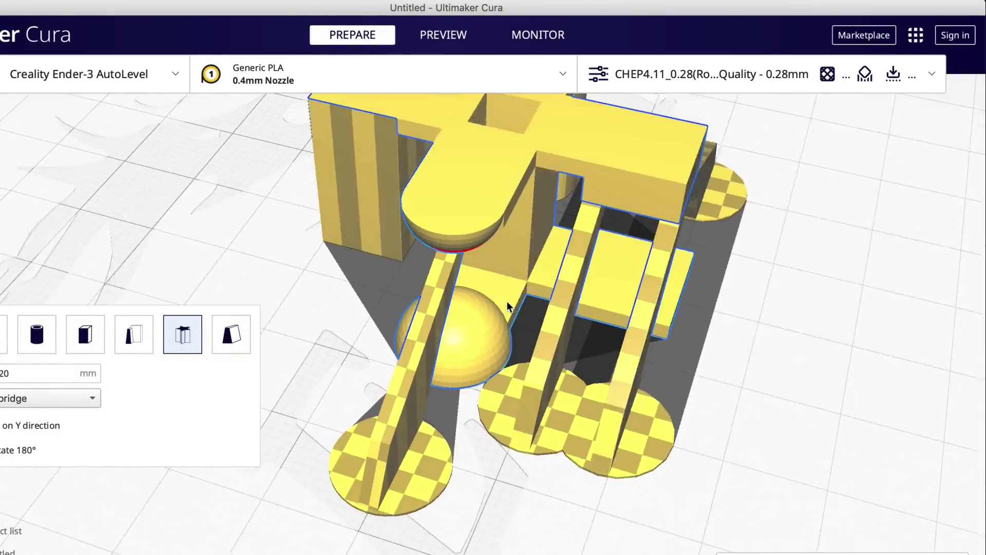
Preview the sliced part up to layer 71 and examine the bridge and arch-buttress supports with the model deselected
right_click_drag(506, 301, 501, 370)
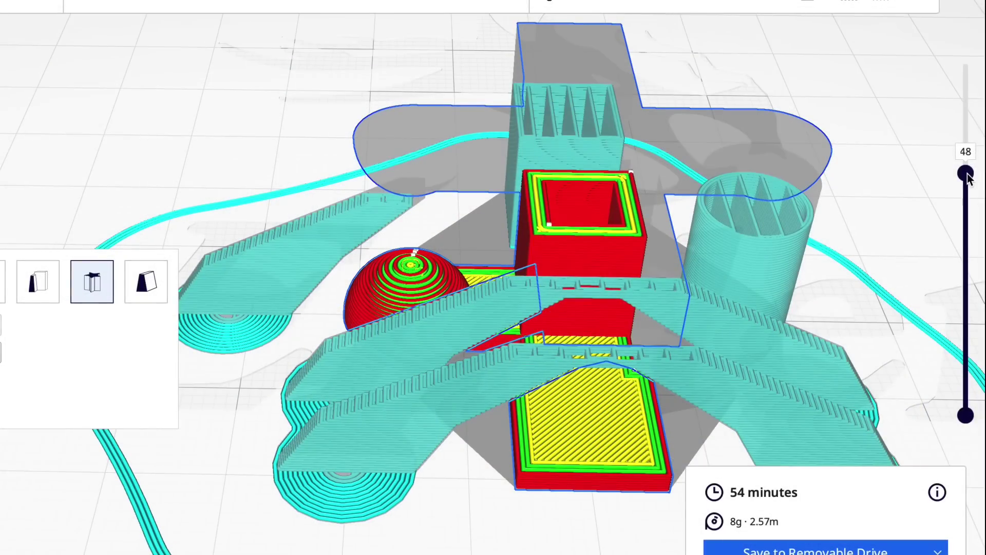
left_click_drag(968, 176, 955, 41)
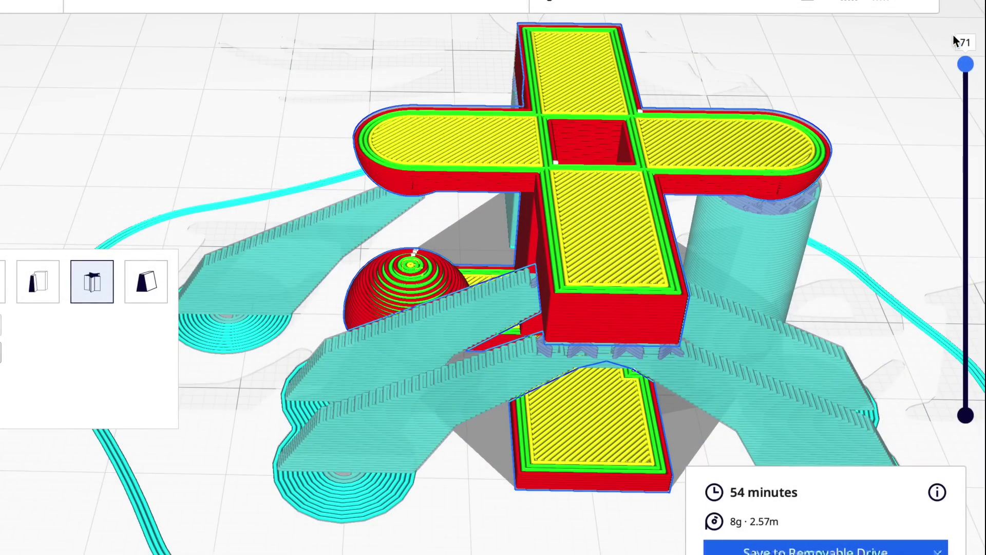
right_click_drag(667, 282, 754, 355)
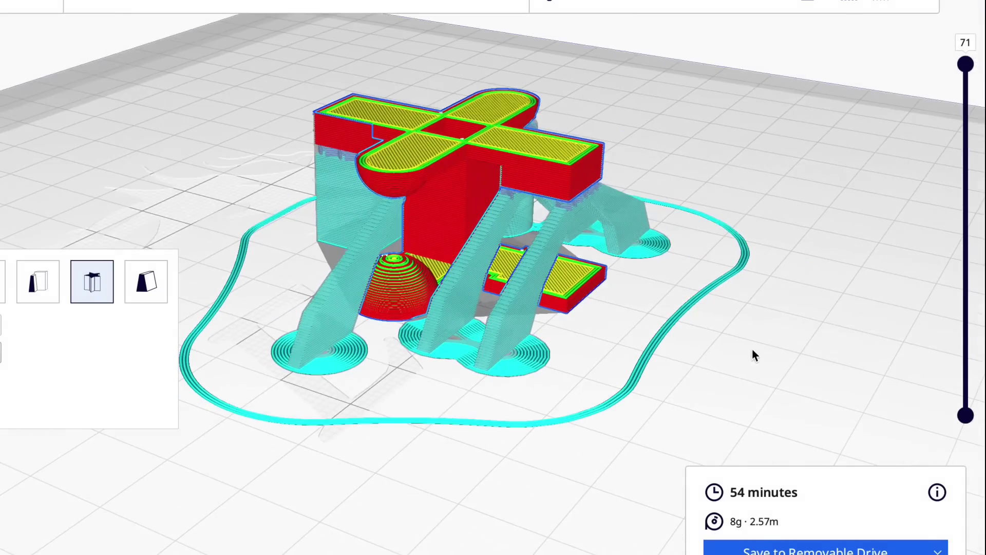
left_click(453, 467)
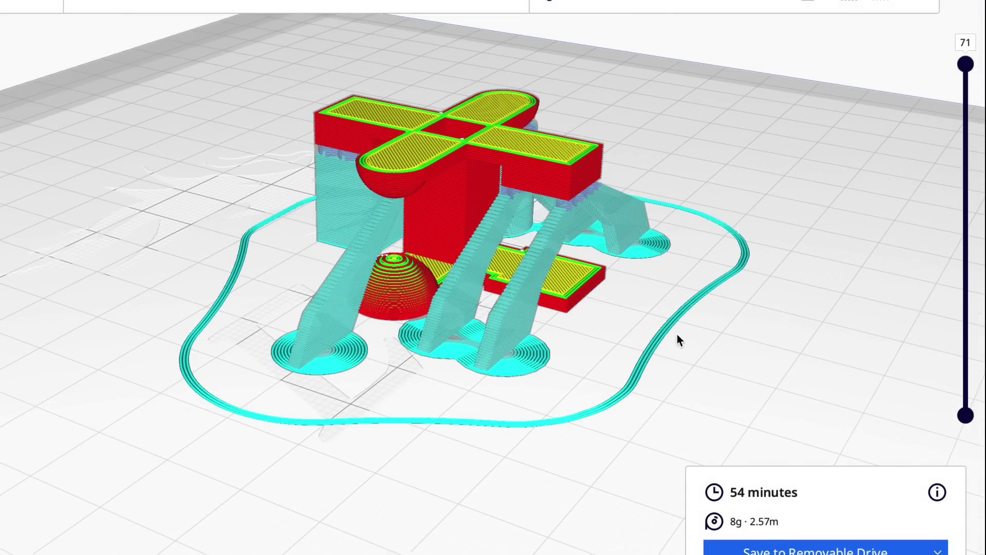
right_click_drag(636, 321, 604, 325)
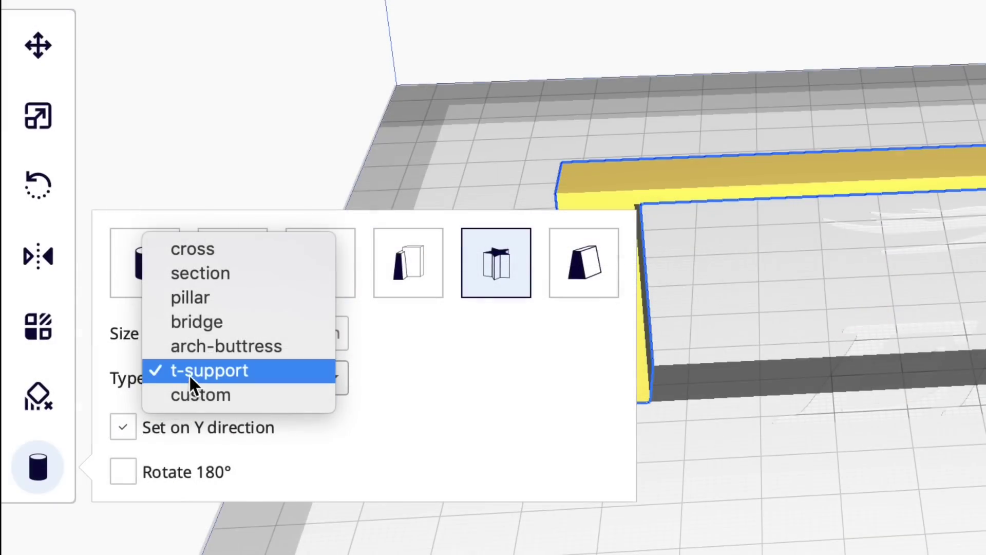
Place a 10 mm t-support beneath the middle of the Long Bridge model and preview the sliced result up to layer 114
left_click(250, 369)
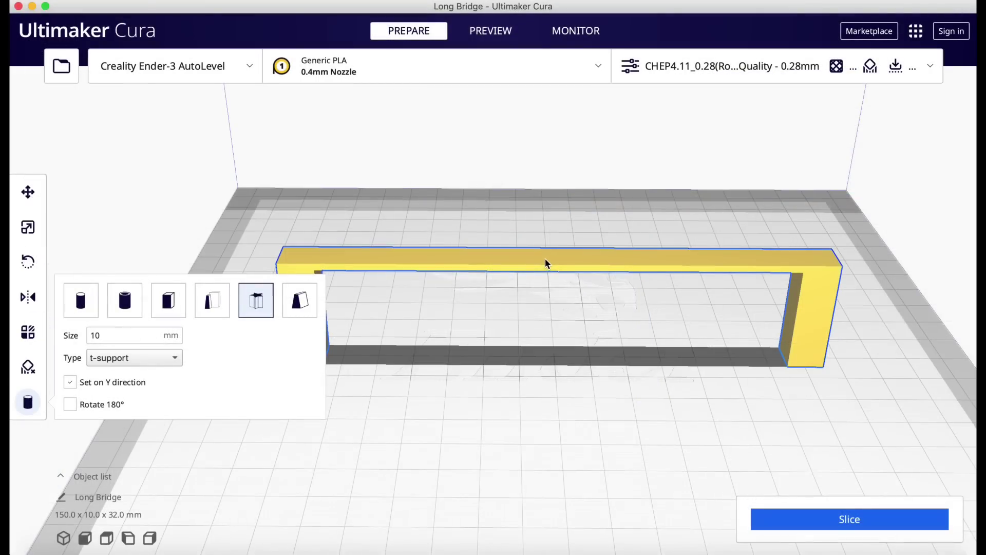
right_click_drag(546, 263, 545, 324)
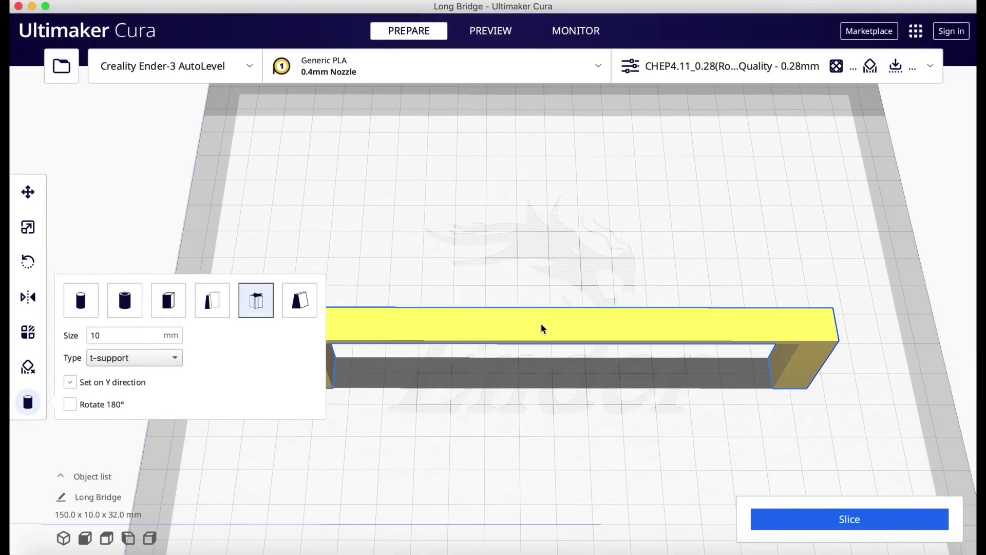
right_click_drag(582, 399, 220, 333)
left_click(165, 326)
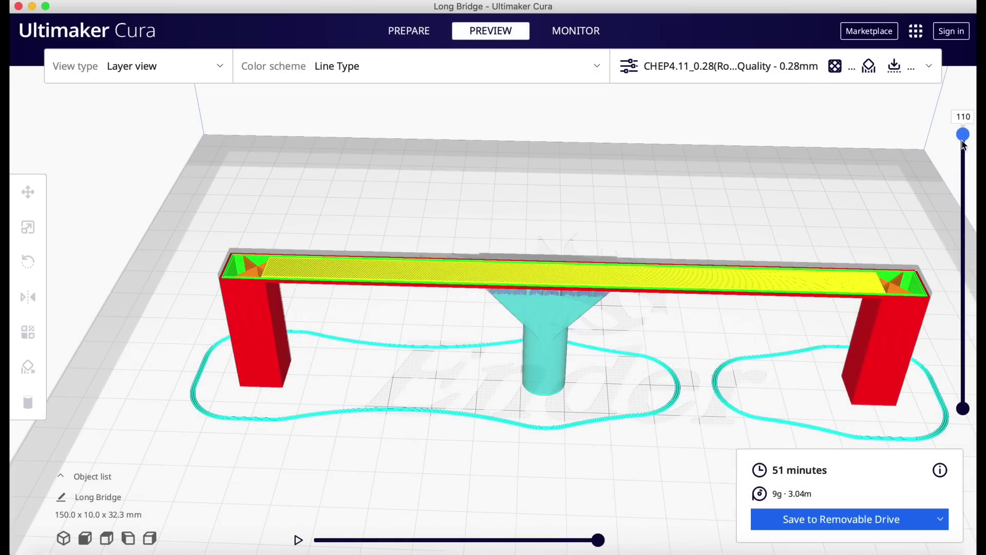
mouse_move(963, 142)
left_mouse_down()
mouse_move(963, 153)
mouse_move(964, 143)
left_mouse_up()
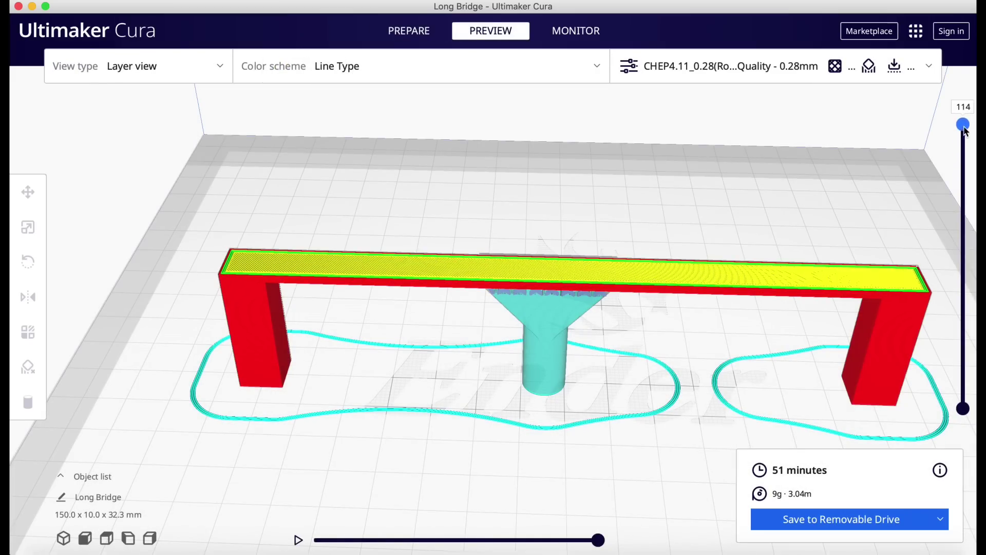
right_click_drag(822, 279, 829, 300)
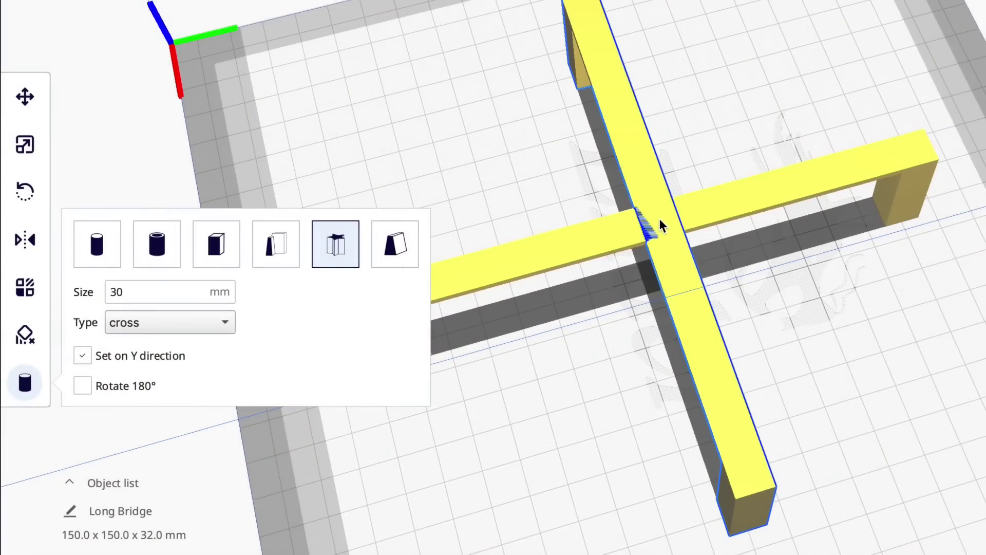
Place a 30 mm cross custom support beneath the intersection of the two crossed long bridges
left_click(660, 221)
left_click_drag(612, 388, 710, 209)
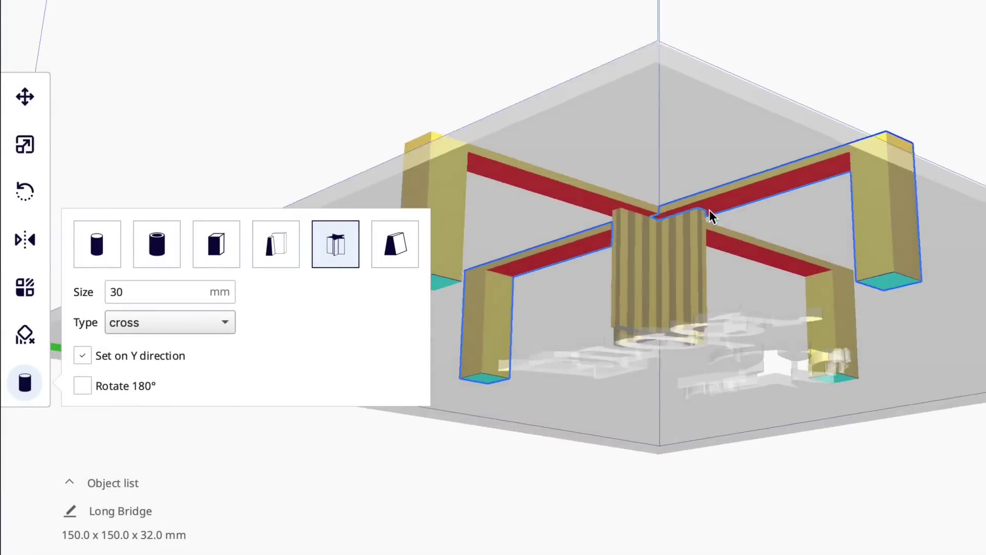
right_click_drag(710, 210, 659, 205)
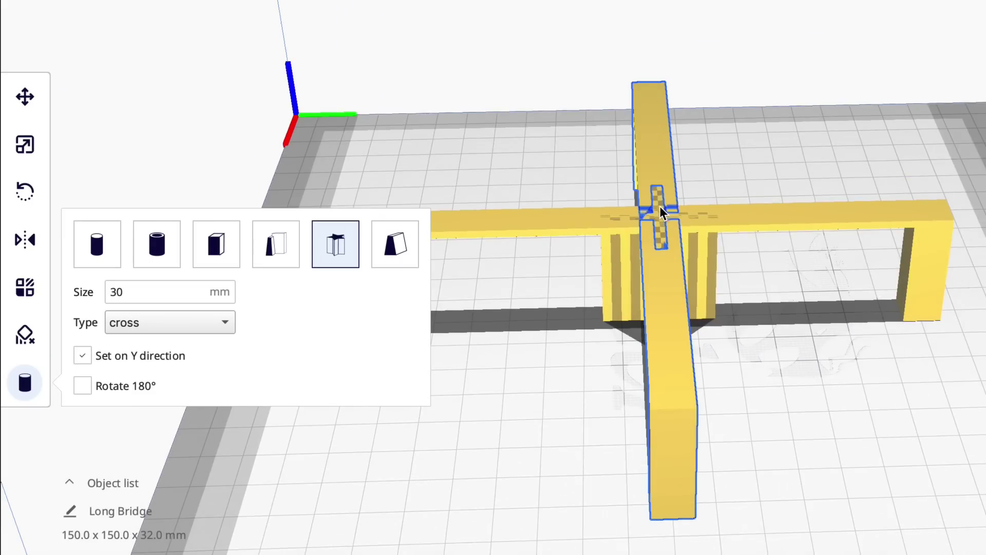
right_click(659, 208)
Place two 30 mm section supports with Set on Y direction enabled, one under each half of the bridge running along X
left_click(705, 217)
right_click_drag(779, 345, 566, 403)
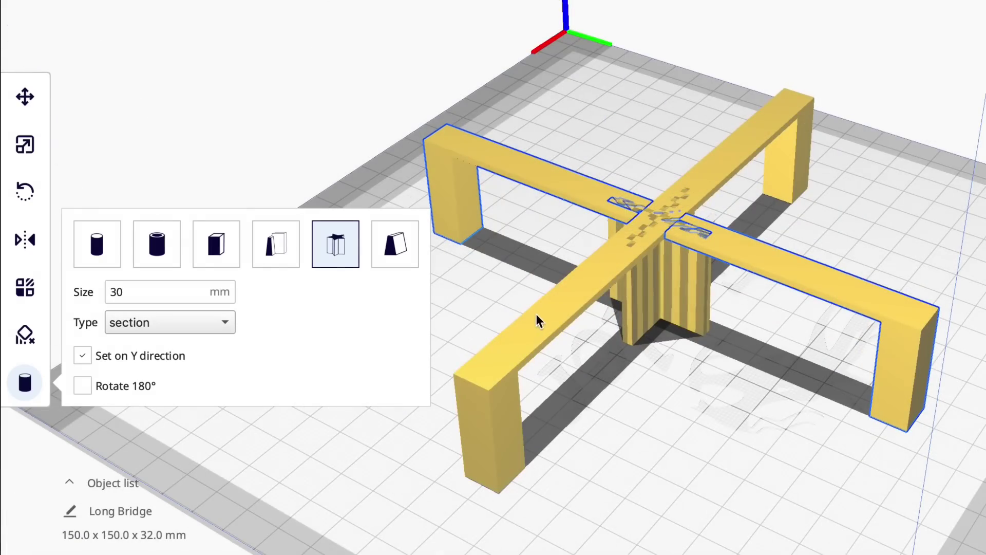
left_click(561, 307)
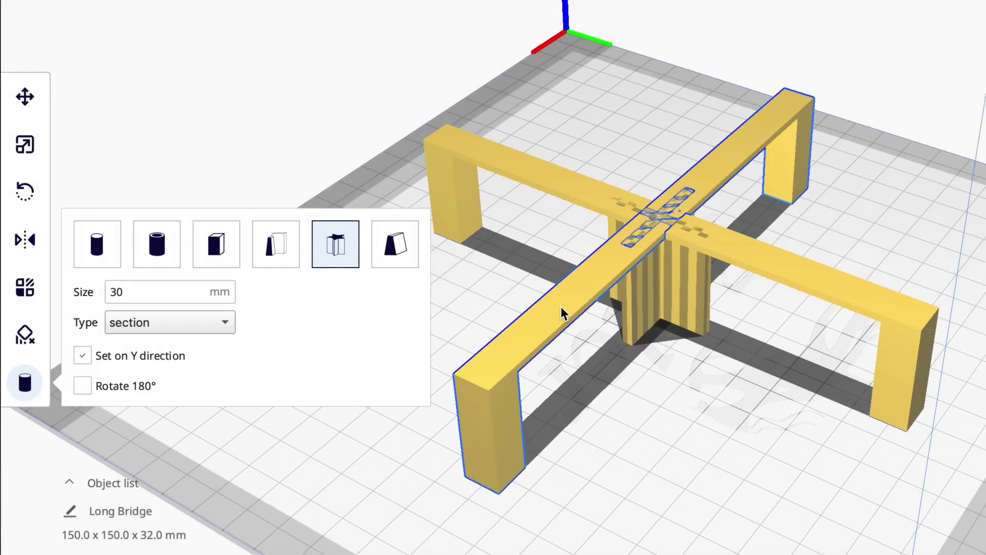
left_click(561, 306)
right_click_drag(601, 460, 380, 442)
left_click(818, 223)
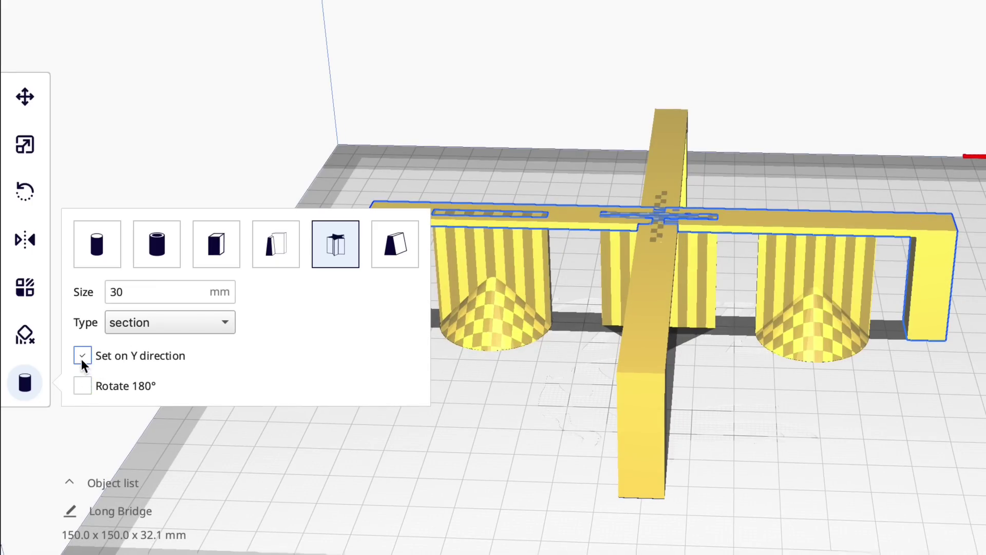
Place 30 mm section supports with Set on Y direction disabled under both halves of the bridge running along Y
left_click(649, 310)
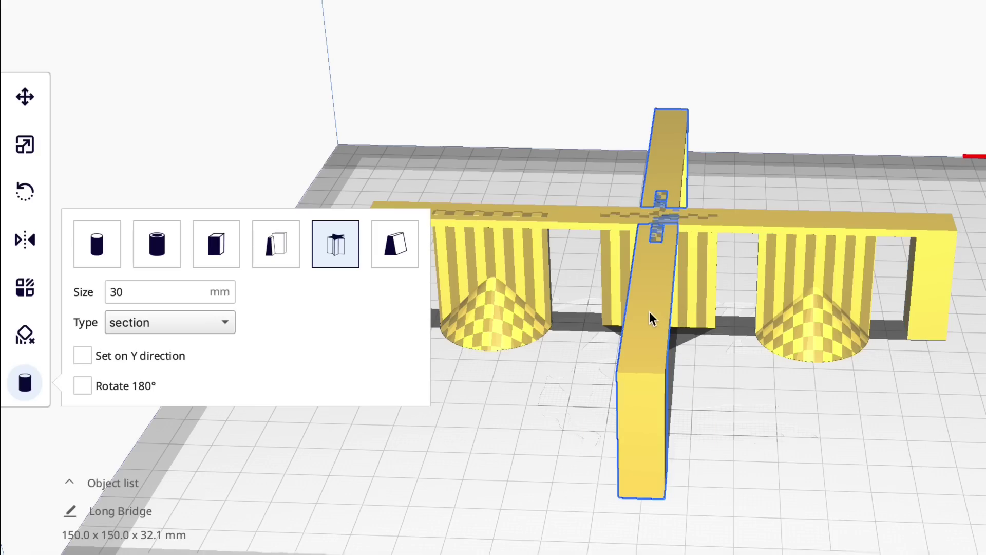
left_click(657, 311)
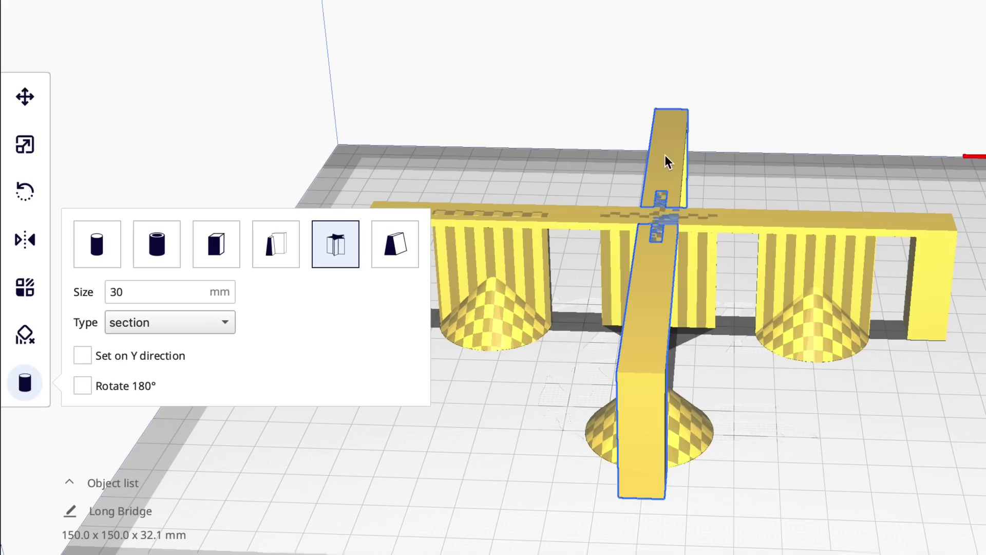
scroll(744, 279, "down", 5)
left_click_drag(744, 278, 738, 392)
scroll(739, 392, "up", 3)
mouse_move(738, 393)
right_mouse_down()
mouse_move(744, 401)
mouse_move(689, 387)
mouse_move(631, 401)
mouse_move(742, 403)
right_mouse_up()
Place two 30 mm pillar supports, one under each half of the bridge running along Y
key("space")
key("Down")
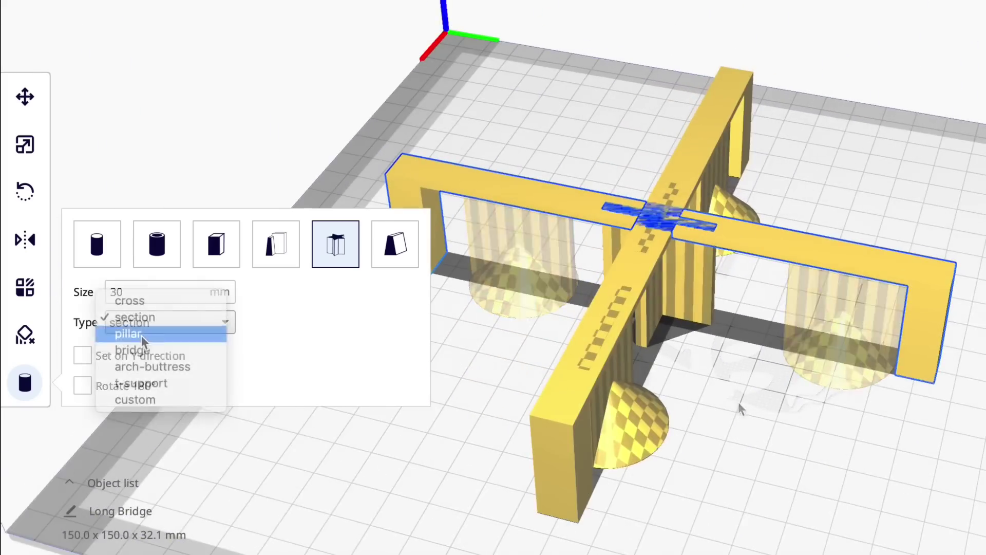
key("Return")
left_click(499, 187)
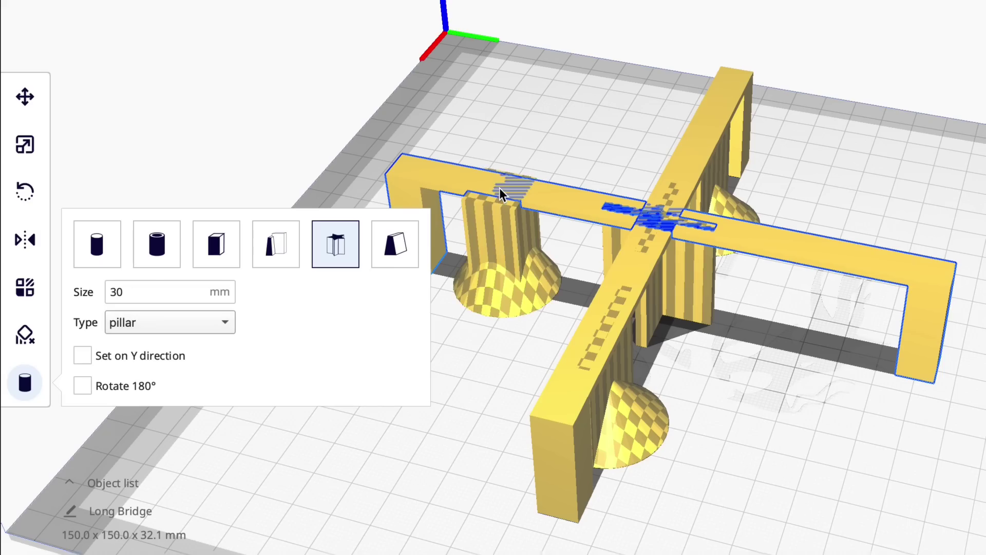
left_click(833, 259)
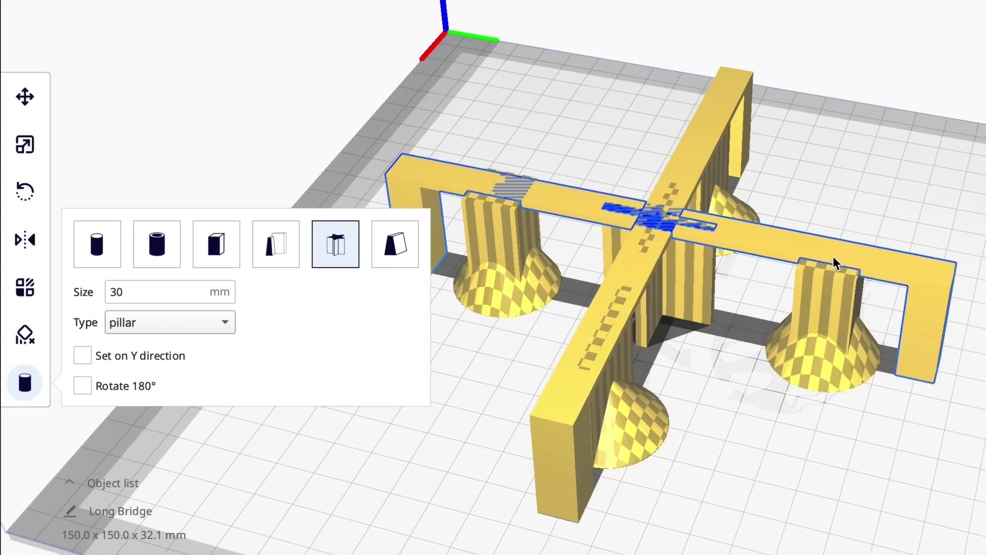
Shift both pillar supports along X to centre them beneath their bridge, setting the one at Y -45.56 mm to about X -0.63 mm
right_click_drag(866, 464, 583, 462)
key("t")
left_click_drag(519, 152, 523, 153)
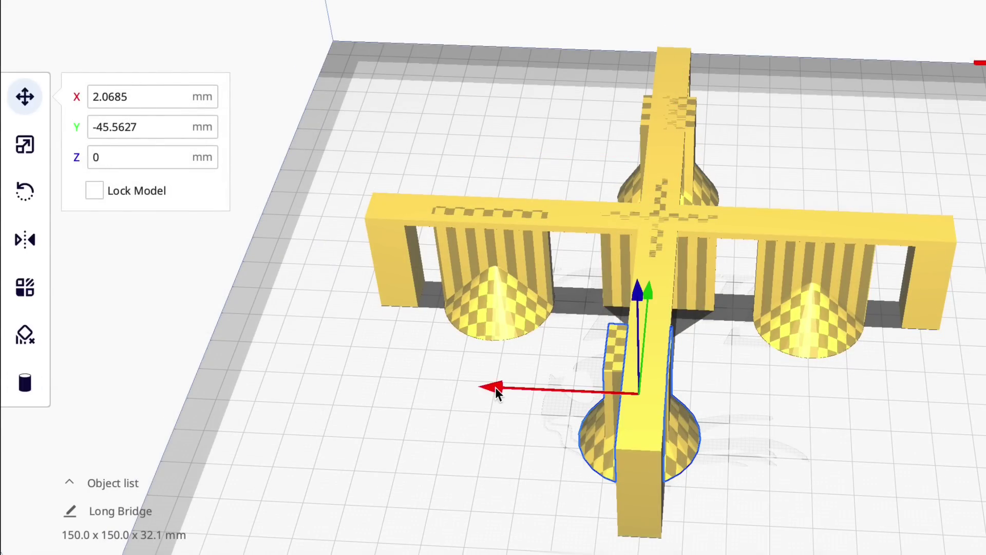
left_click_drag(494, 388, 505, 389)
Preview the sliced crossed bridges and examine their cross, section and pillar supports from several sides
right_click_drag(497, 394, 677, 477)
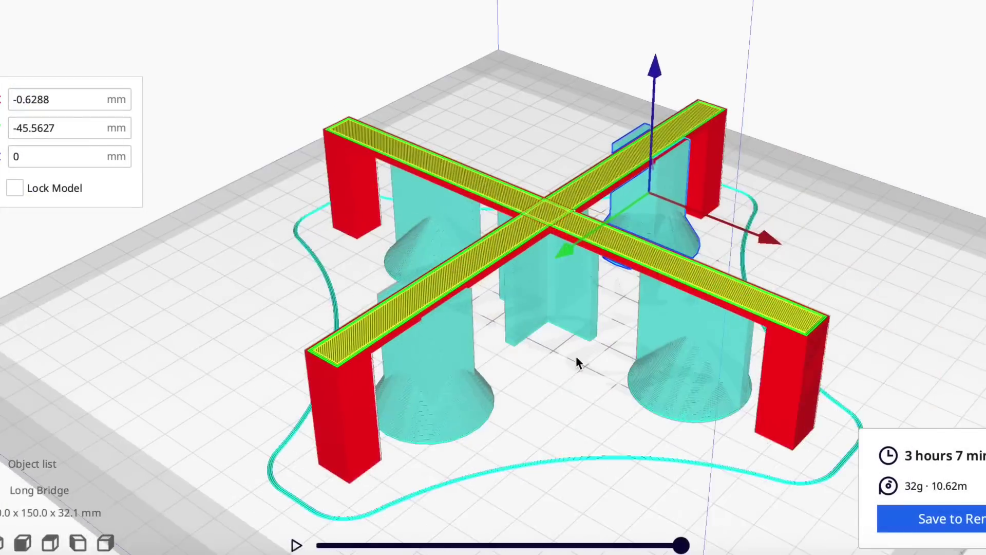
scroll(575, 357, "up", 5)
scroll(575, 360, "down", 3)
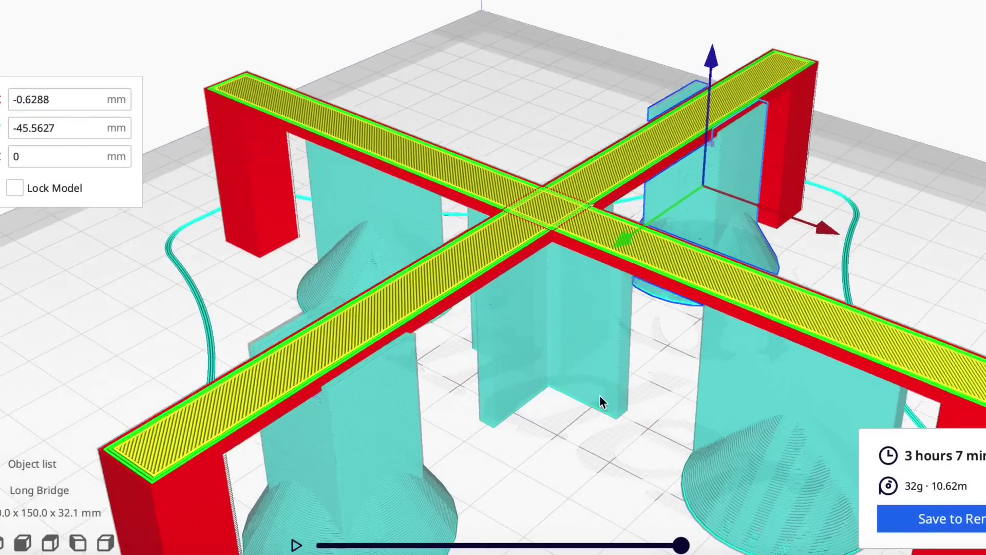
right_click_drag(599, 402, 748, 440)
scroll(562, 334, "up", 3)
scroll(748, 439, "down", 3)
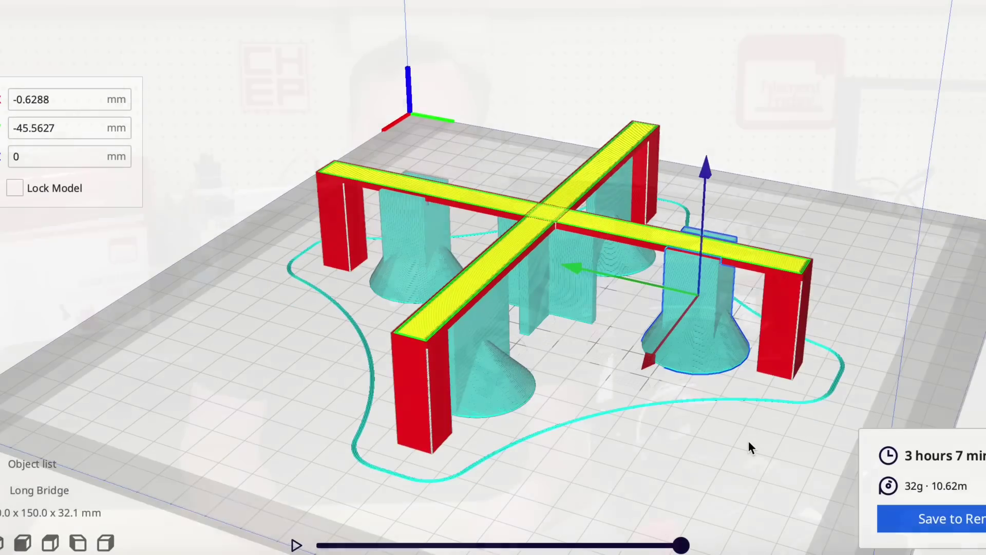